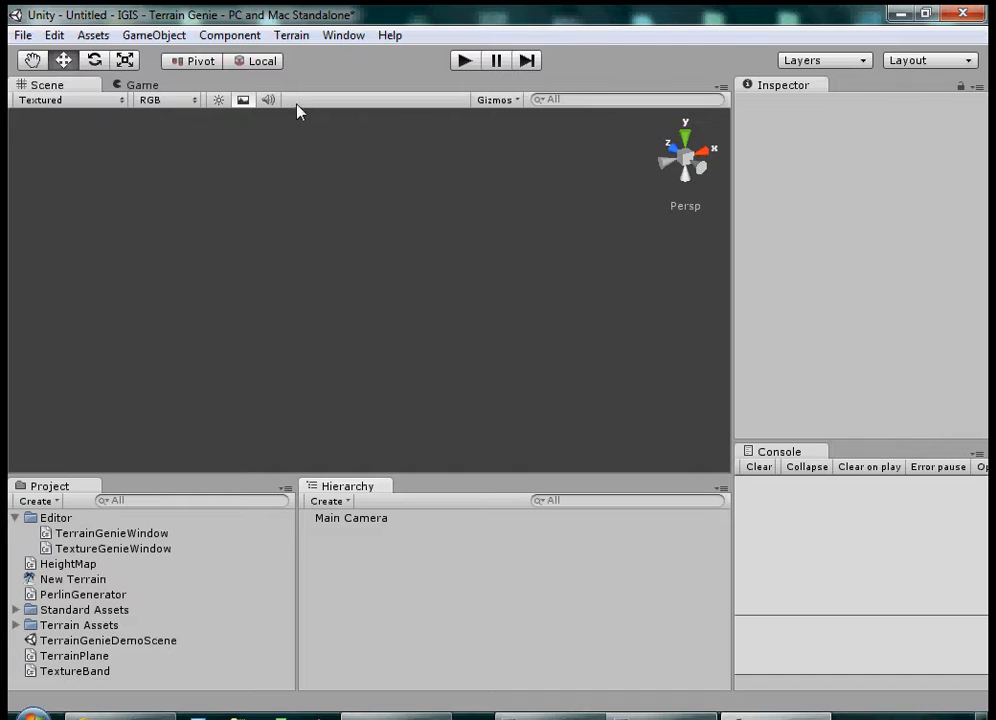
# Step: Open the IGIS - Terrain Genie window and place it beside the empty scene
pyautogui.click(298, 37)
pyautogui.moveTo(345, 37)
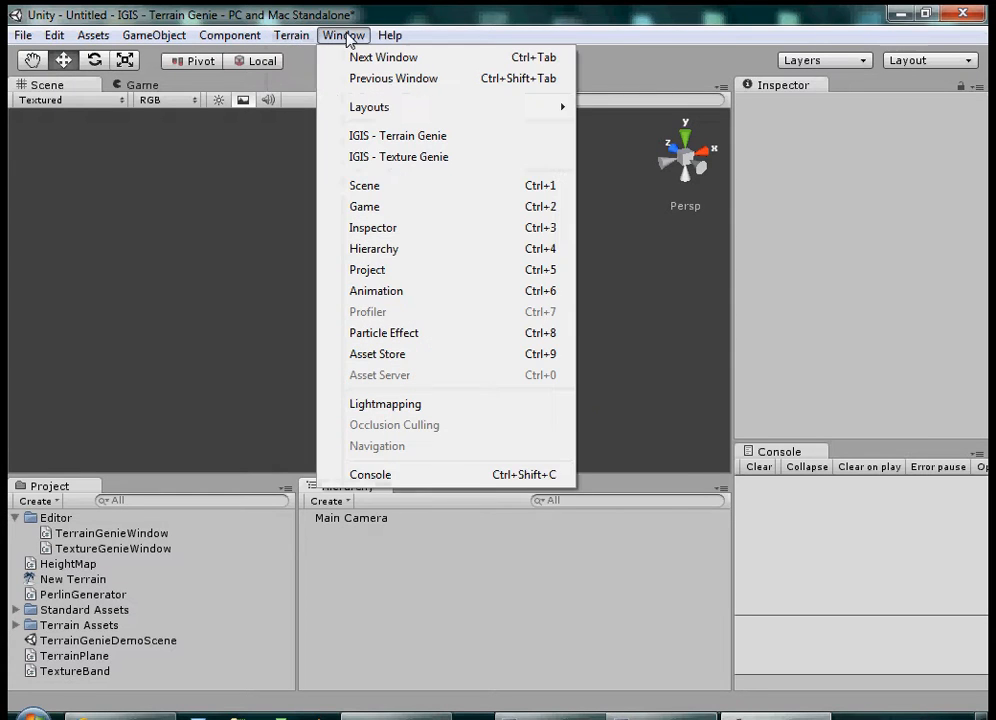
pyautogui.click(427, 145)
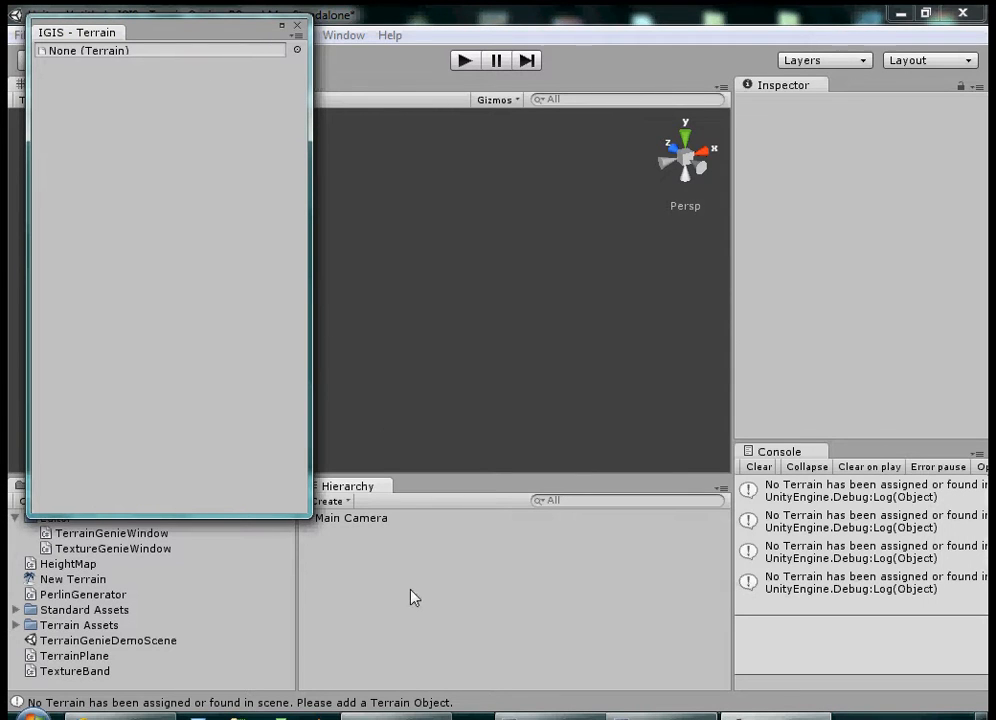
pyautogui.moveTo(248, 34); pyautogui.dragTo(265, 174)
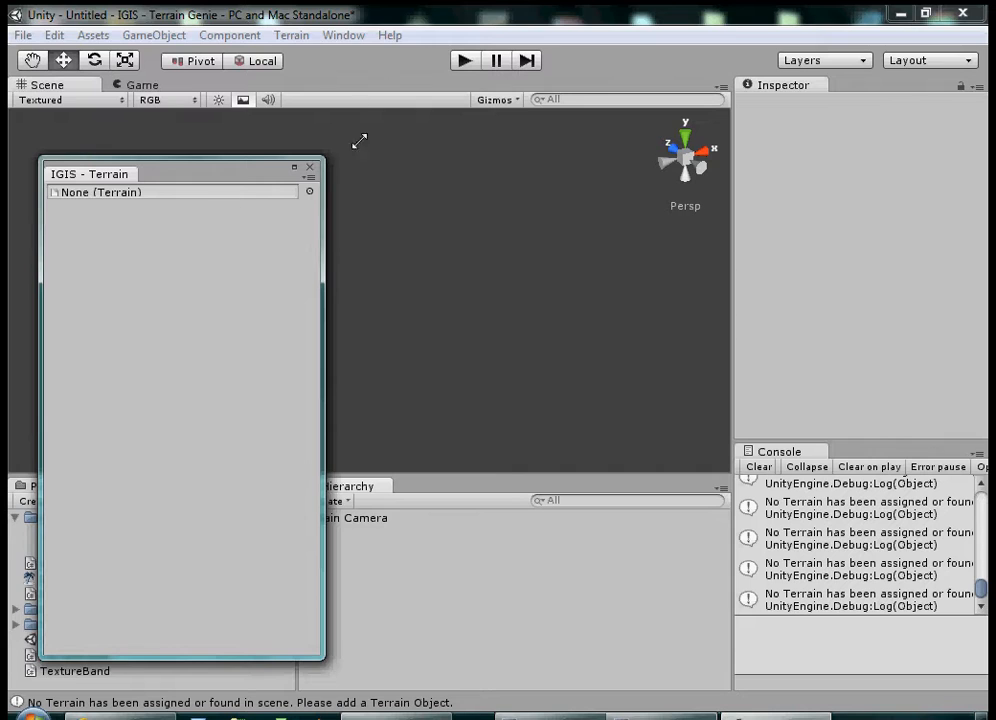
# Step: Create a new terrain object and frame it in the scene view
pyautogui.click(299, 38)
pyautogui.click(333, 56)
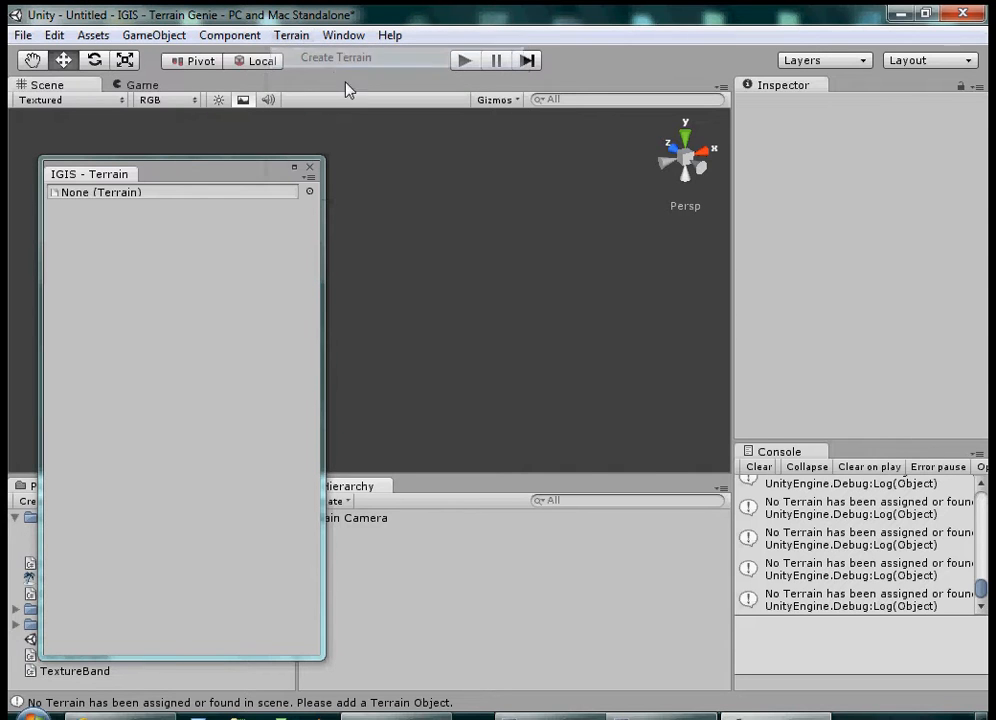
pyautogui.doubleClick(346, 536)
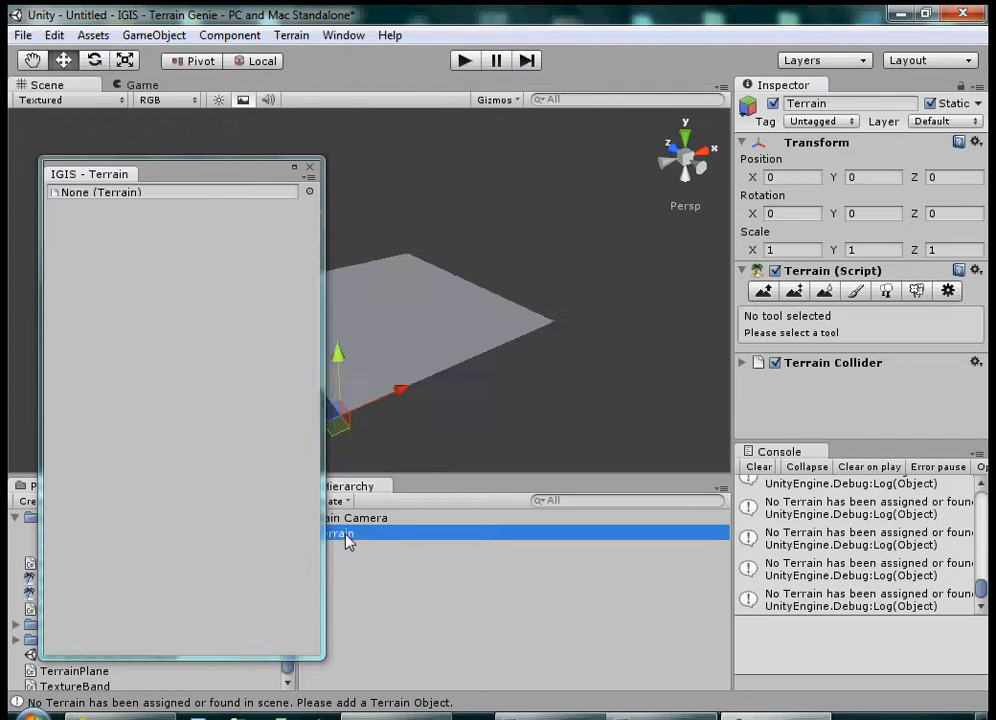
pyautogui.scroll(5, 596, 333)
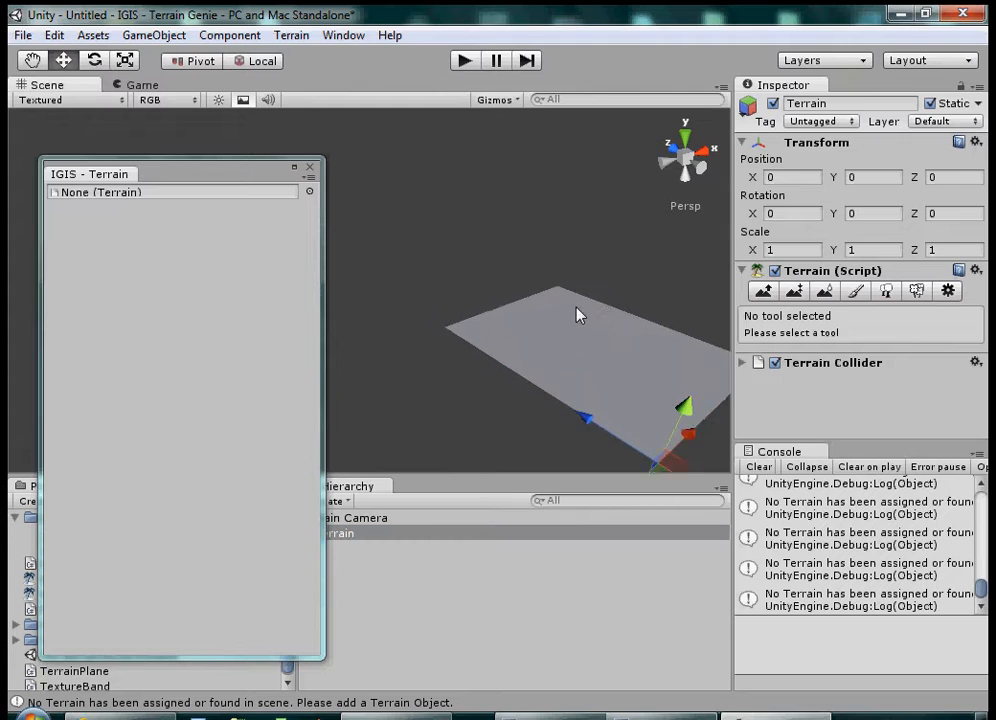
pyautogui.moveTo(608, 356); pyautogui.dragTo(445, 278, button='middle')
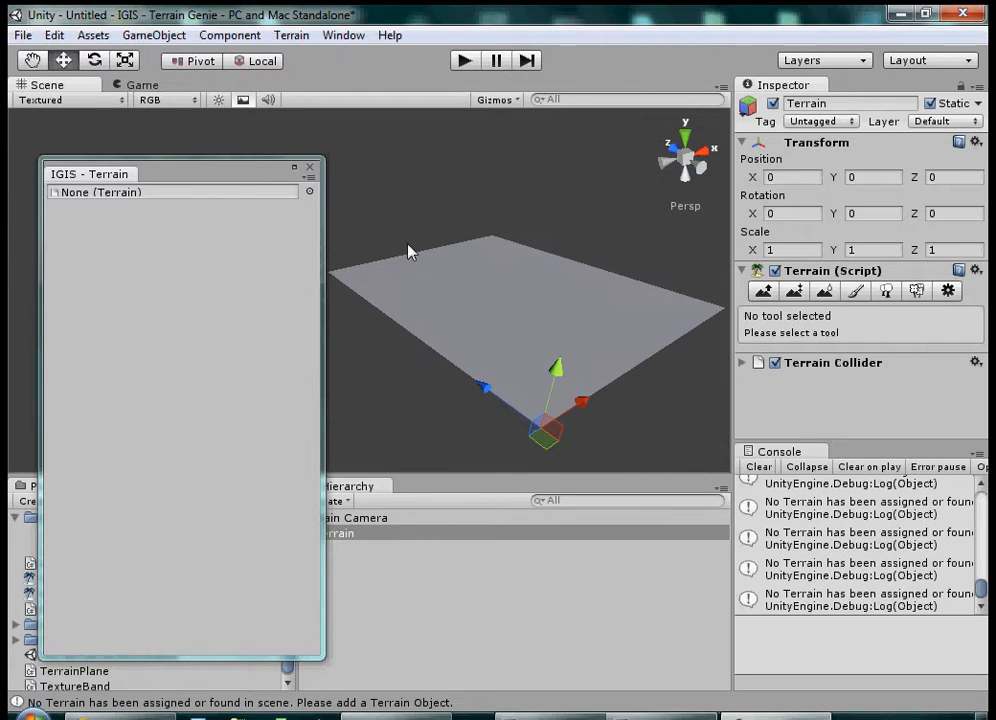
# Step: Generate mountainous relief on the terrain with the default Terrain Genie settings and close the generator window
pyautogui.click(185, 384)
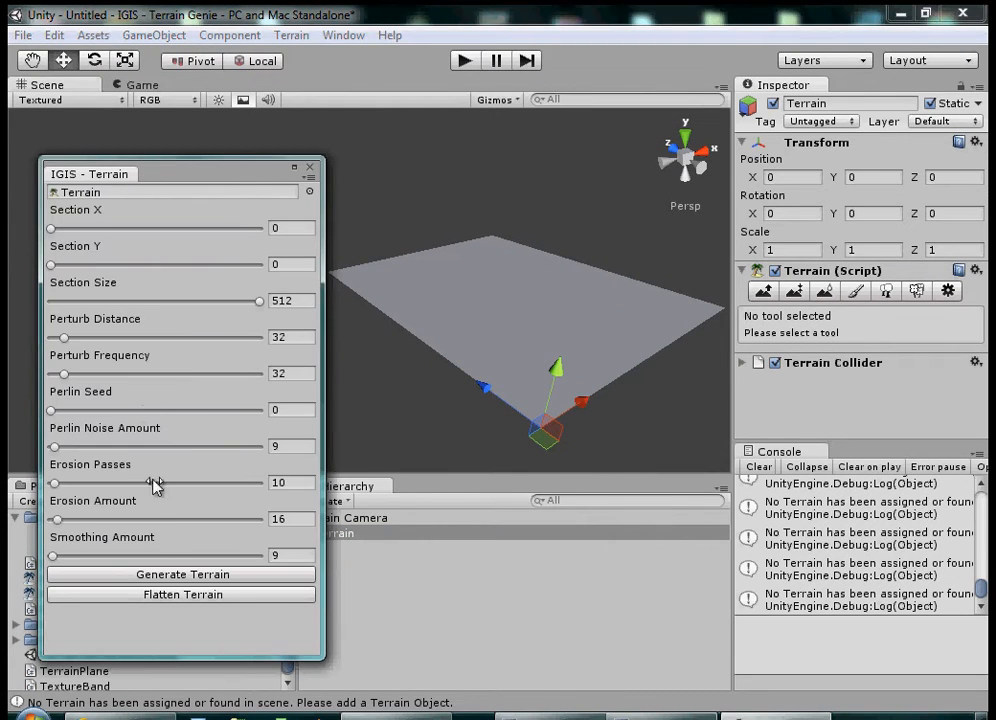
pyautogui.click(198, 586)
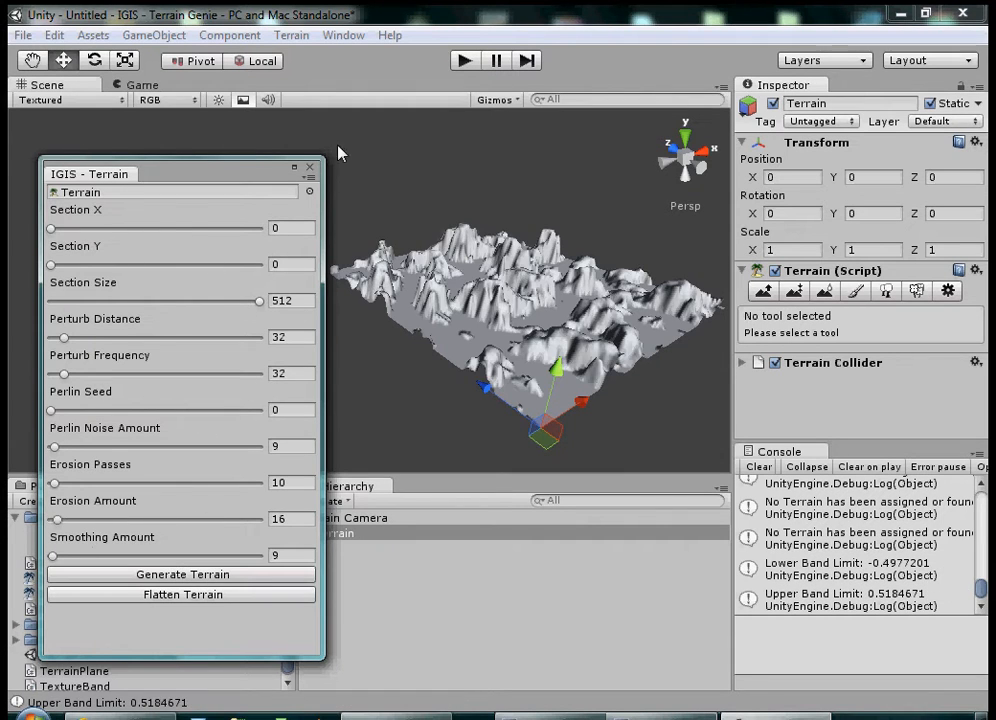
pyautogui.click(310, 169)
pyautogui.moveTo(552, 231); pyautogui.dragTo(481, 214, button='middle')
pyautogui.scroll(5, 460, 278)
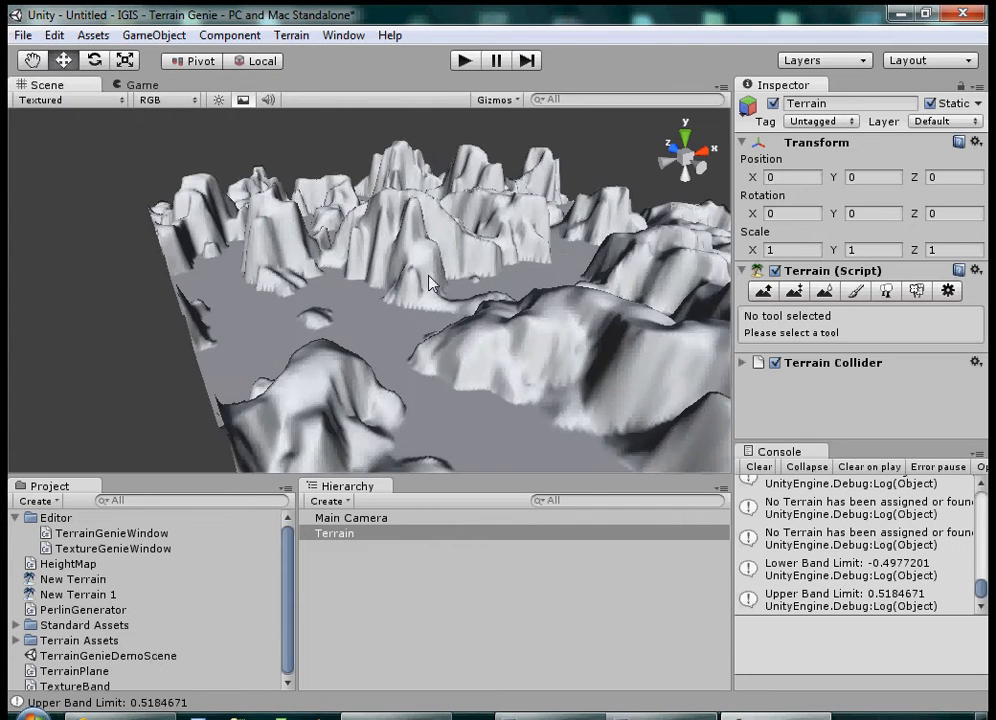
pyautogui.moveTo(505, 212); pyautogui.dragTo(486, 246, button='middle')
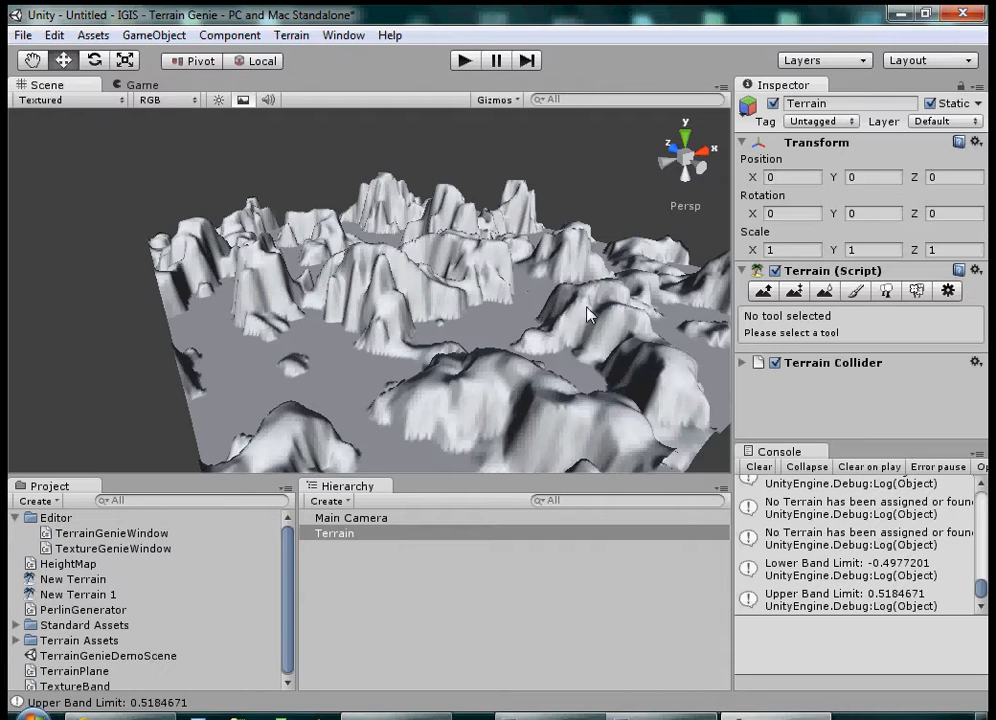
# Step: Add Rock (Basic) as the terrain's first paint texture, keeping the default tile size of 15 by 15
pyautogui.click(856, 291)
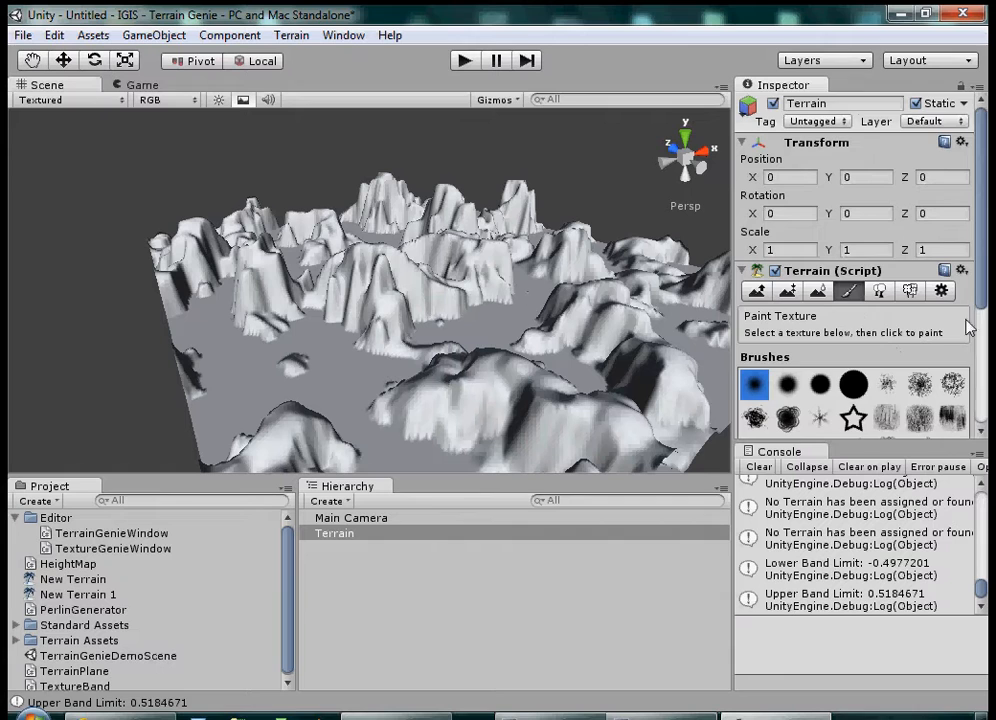
pyautogui.moveTo(981, 280); pyautogui.dragTo(984, 375)
pyautogui.click(928, 322)
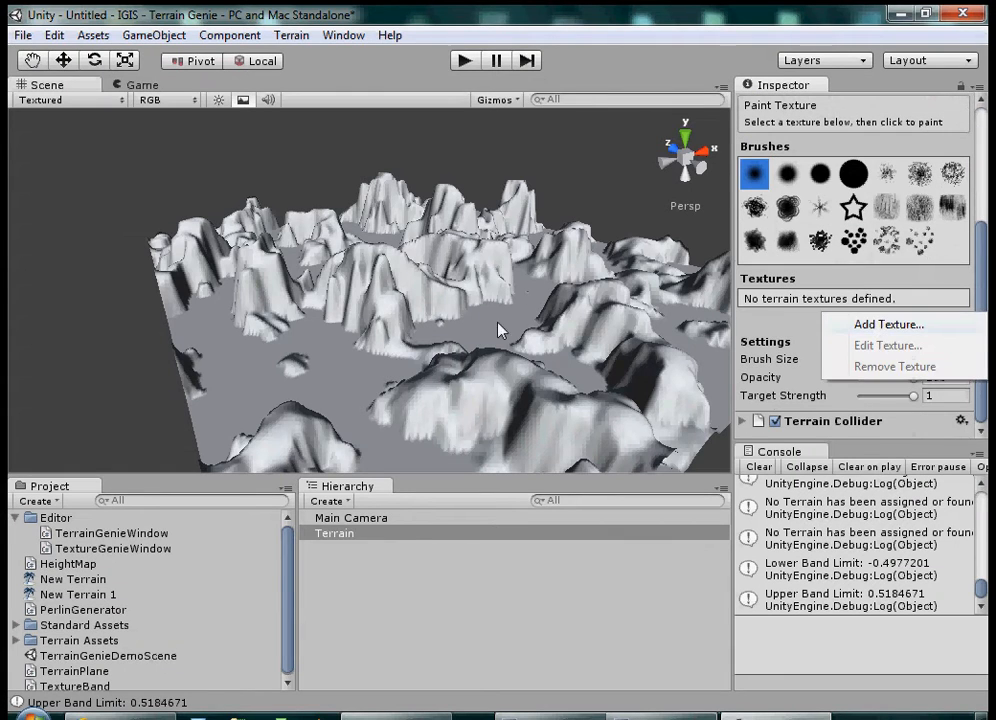
pyautogui.click(855, 322)
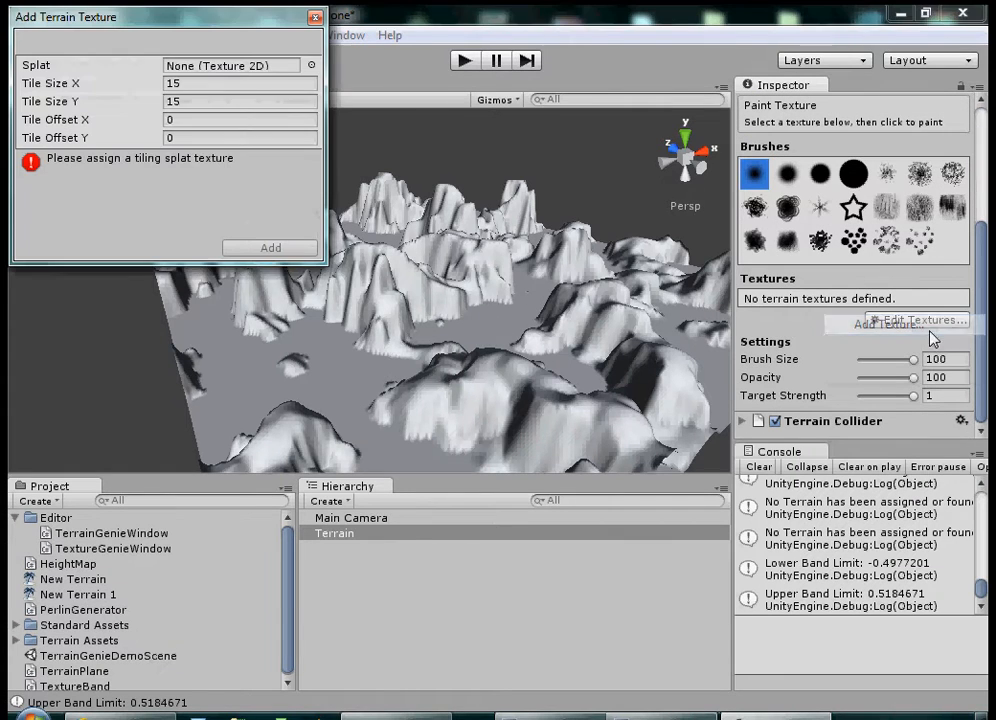
pyautogui.click(311, 65)
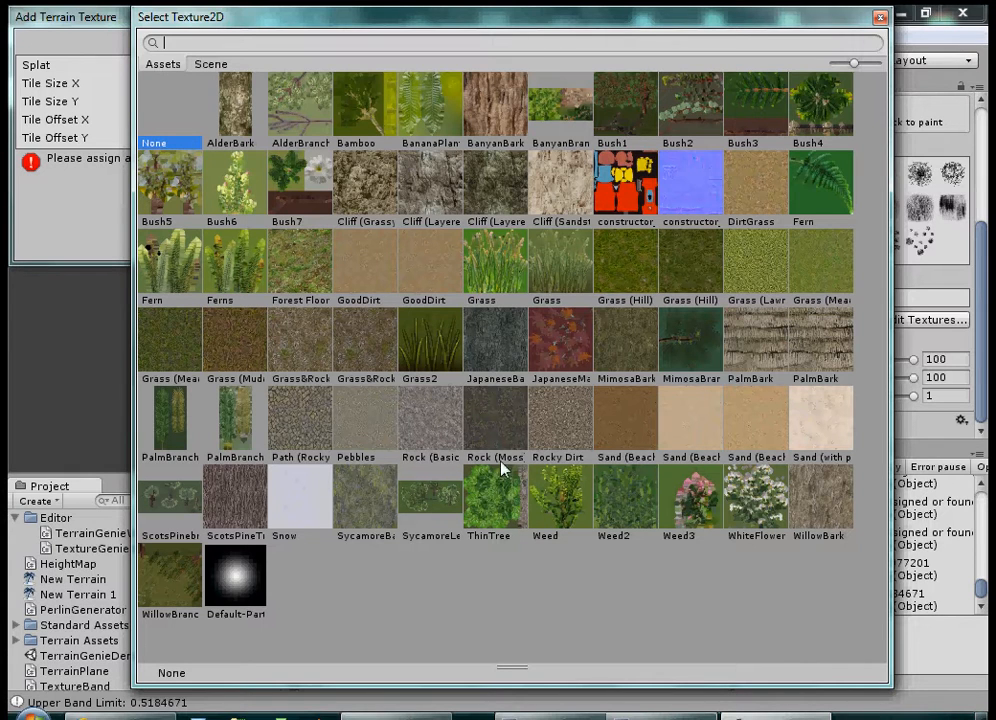
pyautogui.click(437, 410)
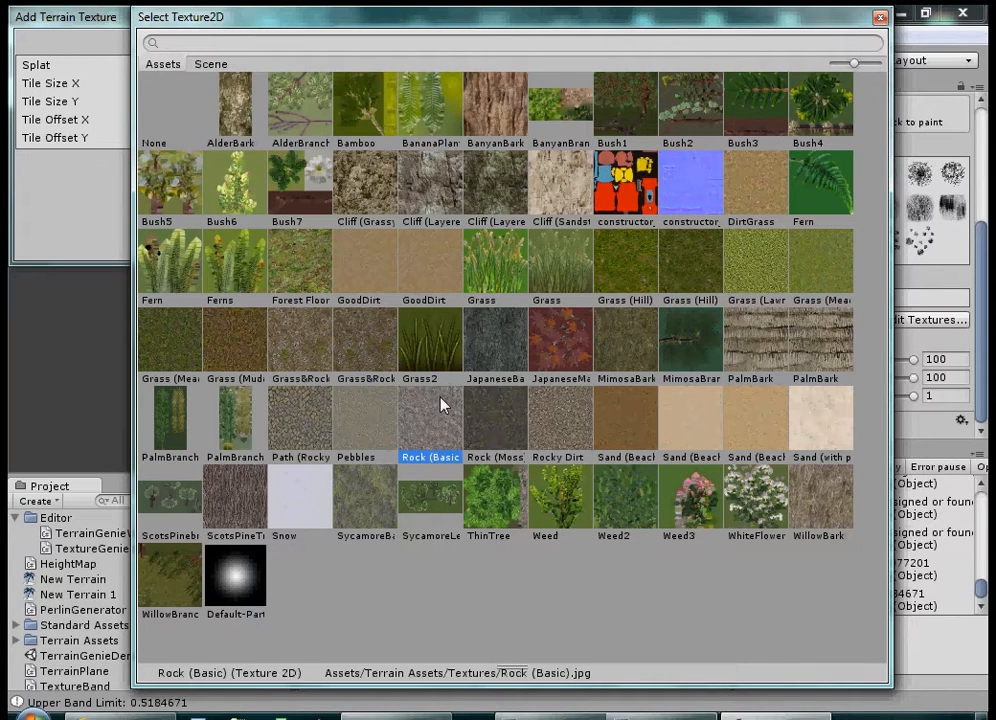
pyautogui.click(880, 17)
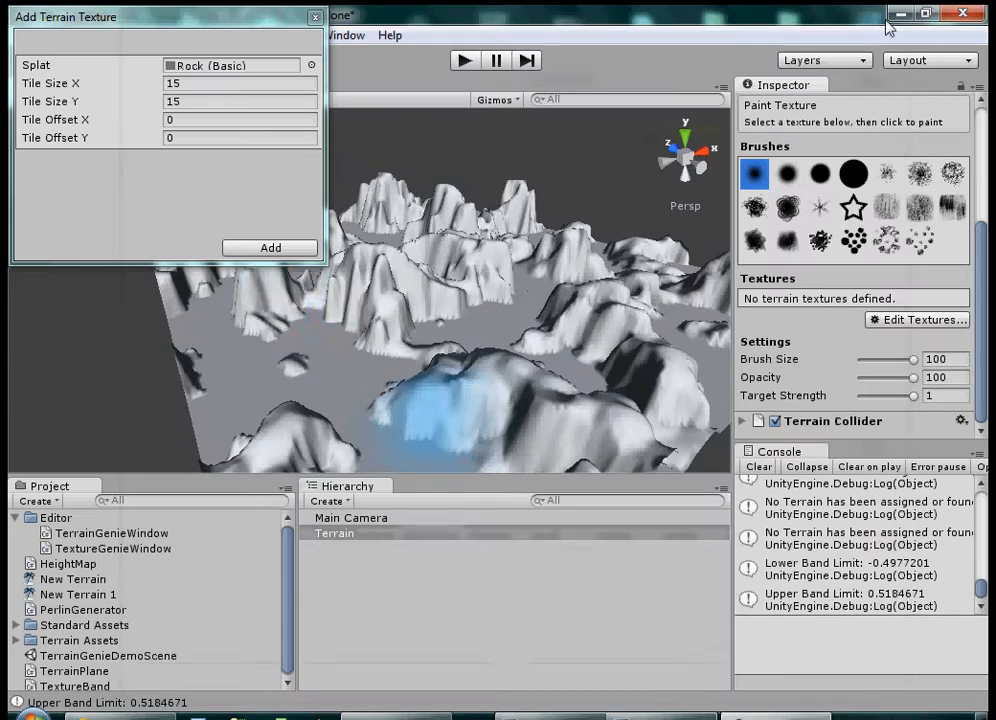
pyautogui.click(289, 249)
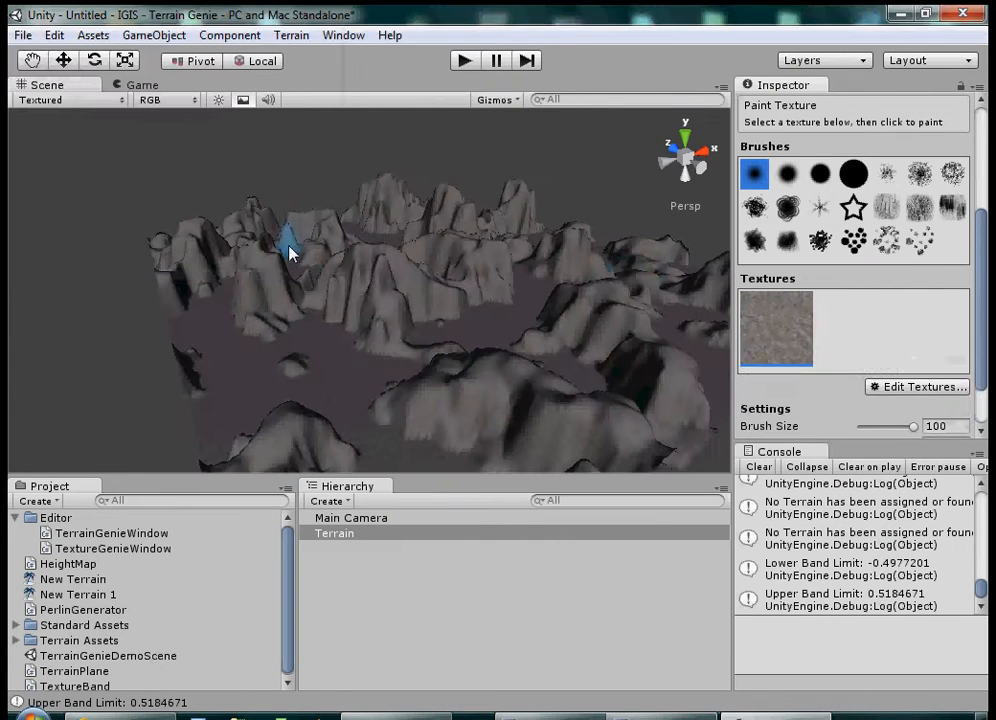
# Step: Add GoodDirt as the terrain's second paint texture with the default tiling
pyautogui.click(886, 387)
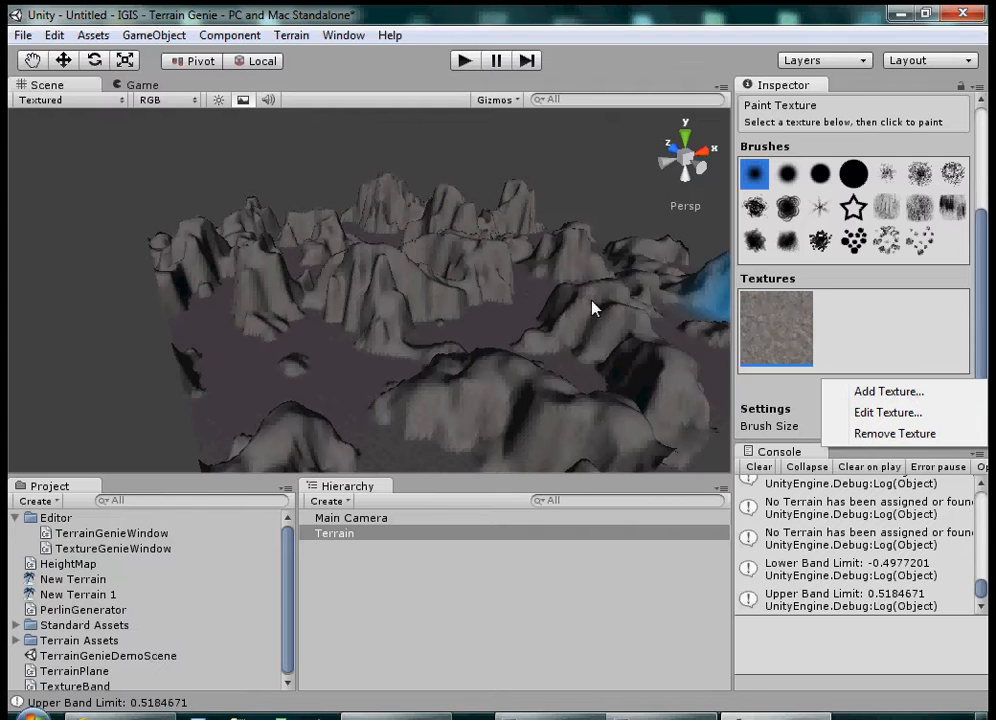
pyautogui.click(905, 392)
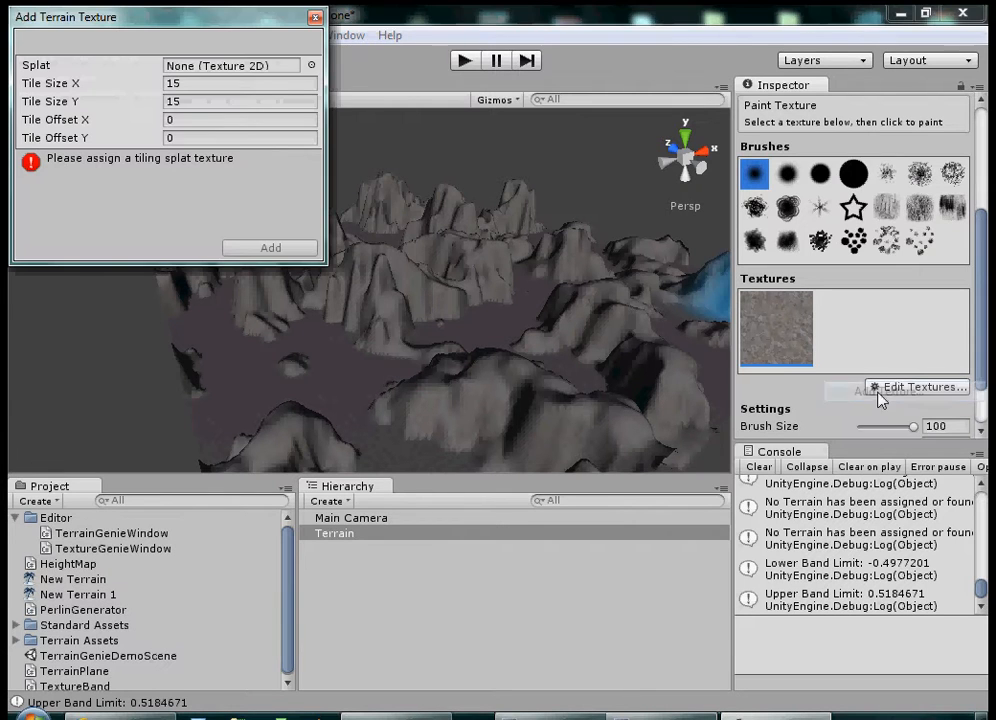
pyautogui.click(311, 66)
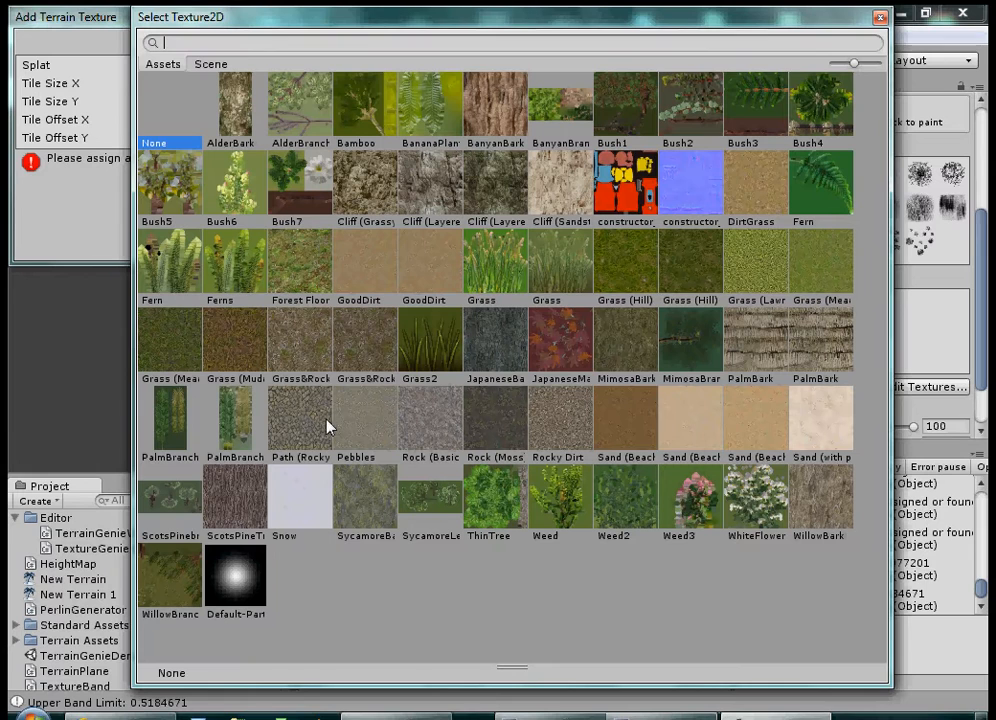
pyautogui.click(370, 273)
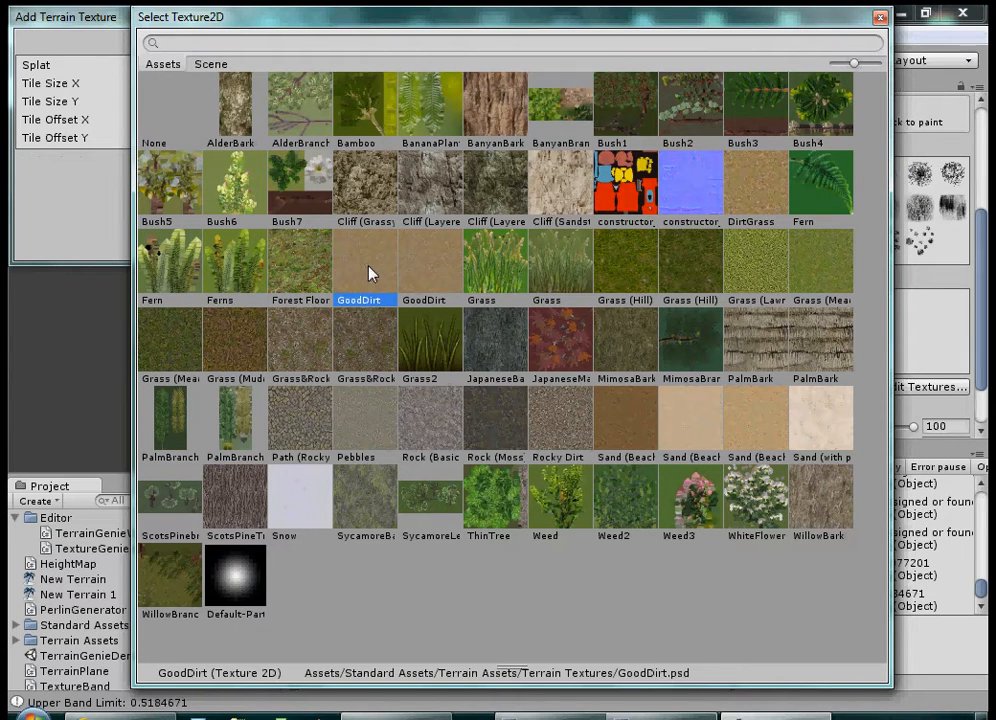
pyautogui.click(880, 17)
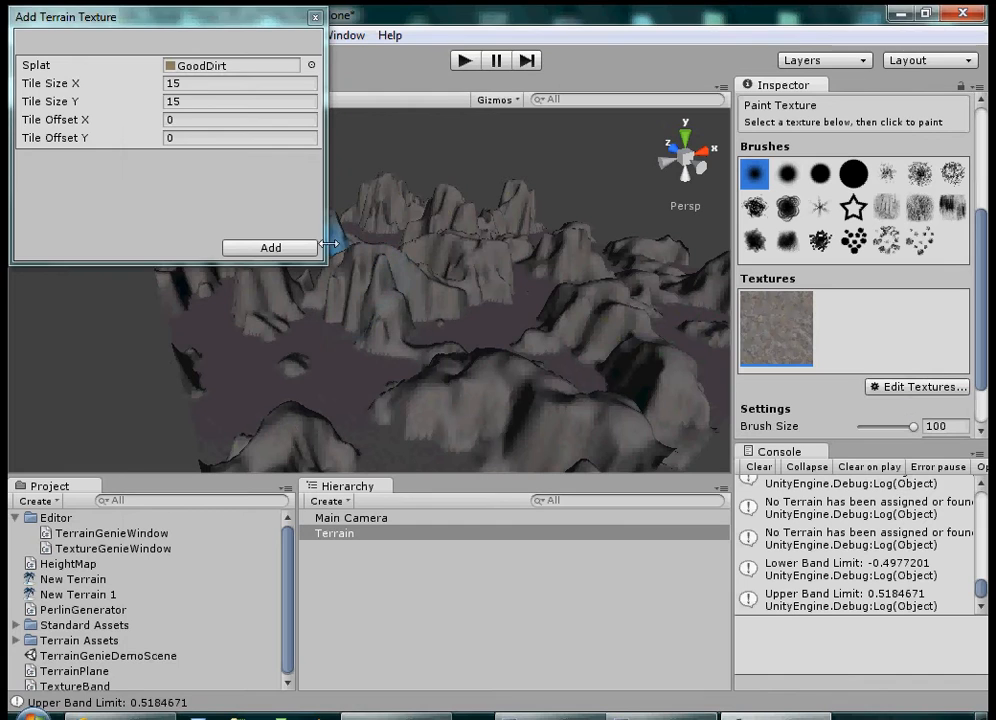
pyautogui.click(290, 248)
# Step: Add Grass (Hill) as the terrain's third paint texture with the default tiling
pyautogui.click(885, 387)
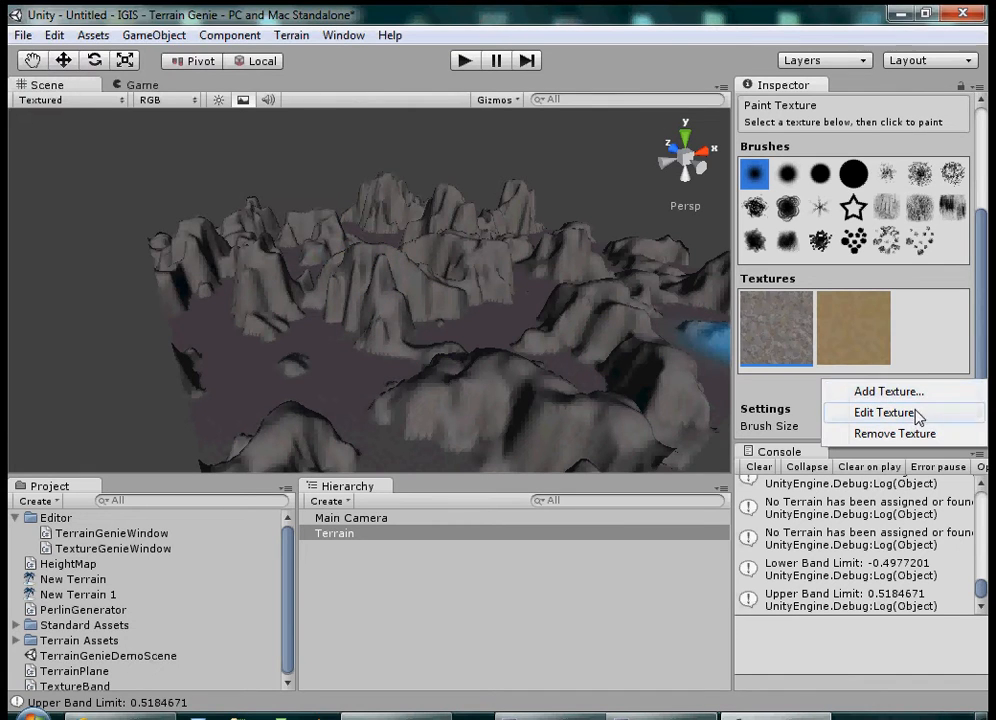
pyautogui.click(888, 391)
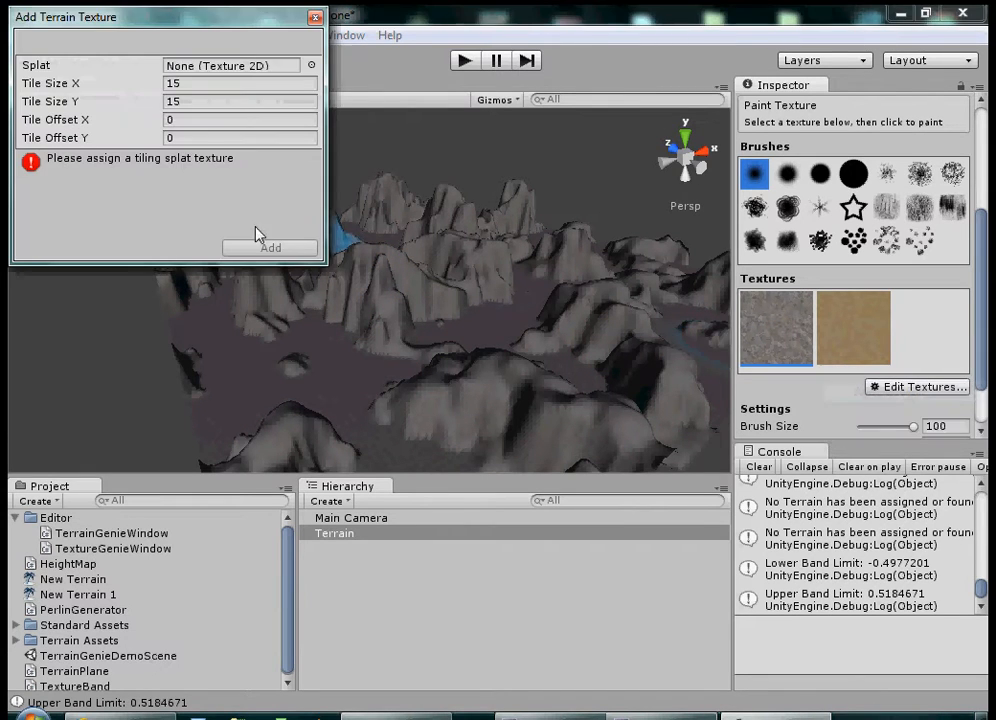
pyautogui.click(312, 62)
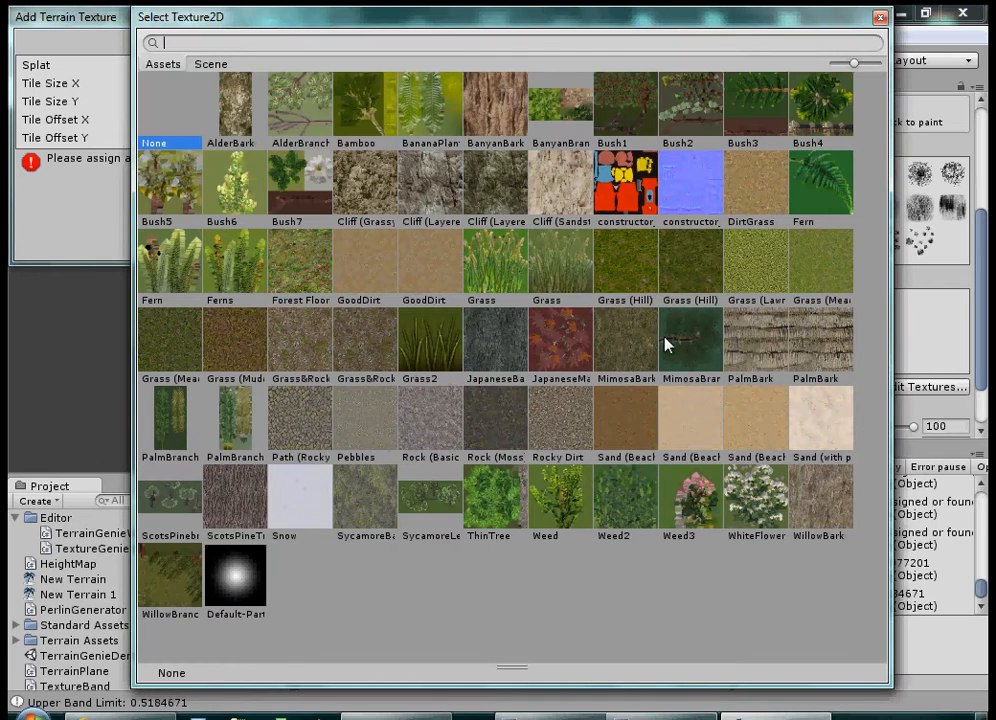
pyautogui.click(613, 272)
pyautogui.click(880, 17)
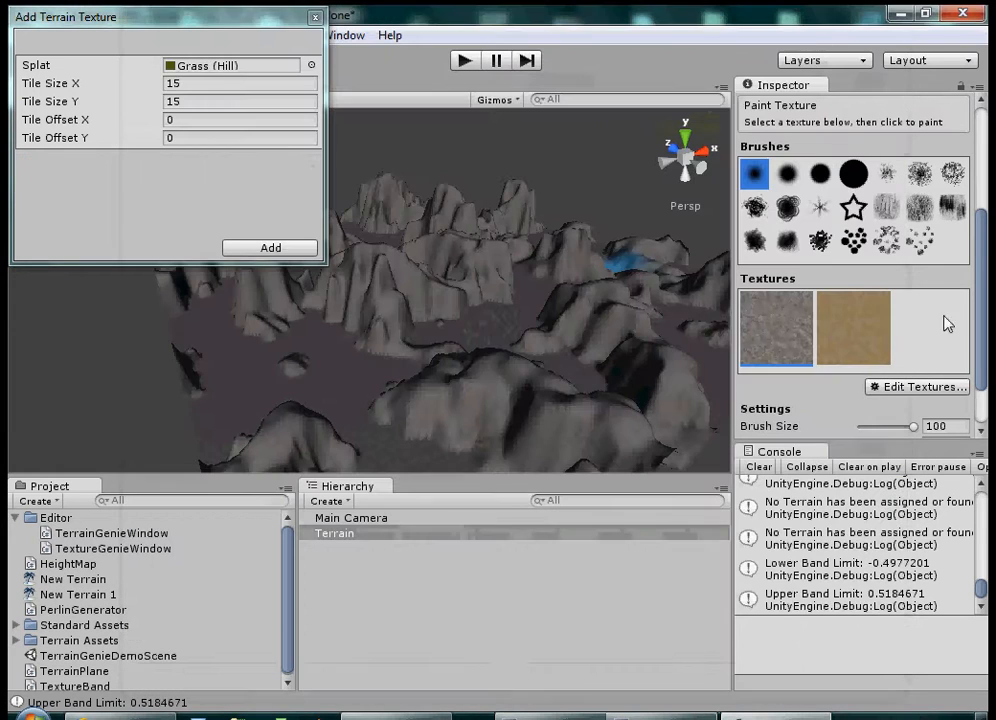
pyautogui.click(300, 250)
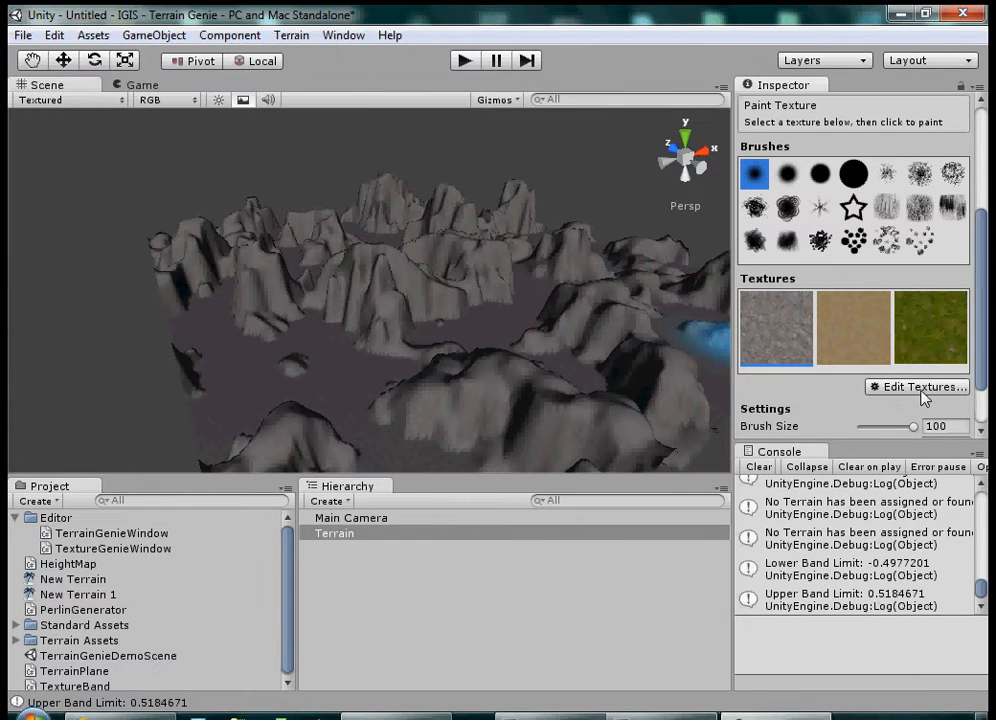
# Step: Add Sand (Beach) as the terrain's fourth paint texture with the default tiling
pyautogui.click(872, 387)
pyautogui.click(900, 392)
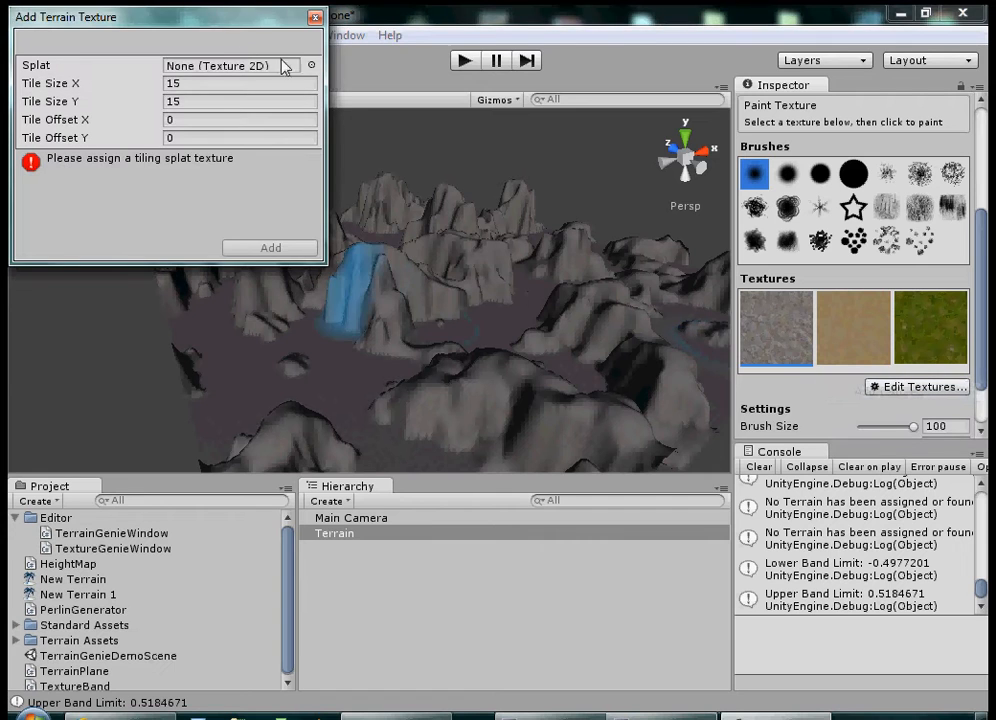
pyautogui.click(312, 64)
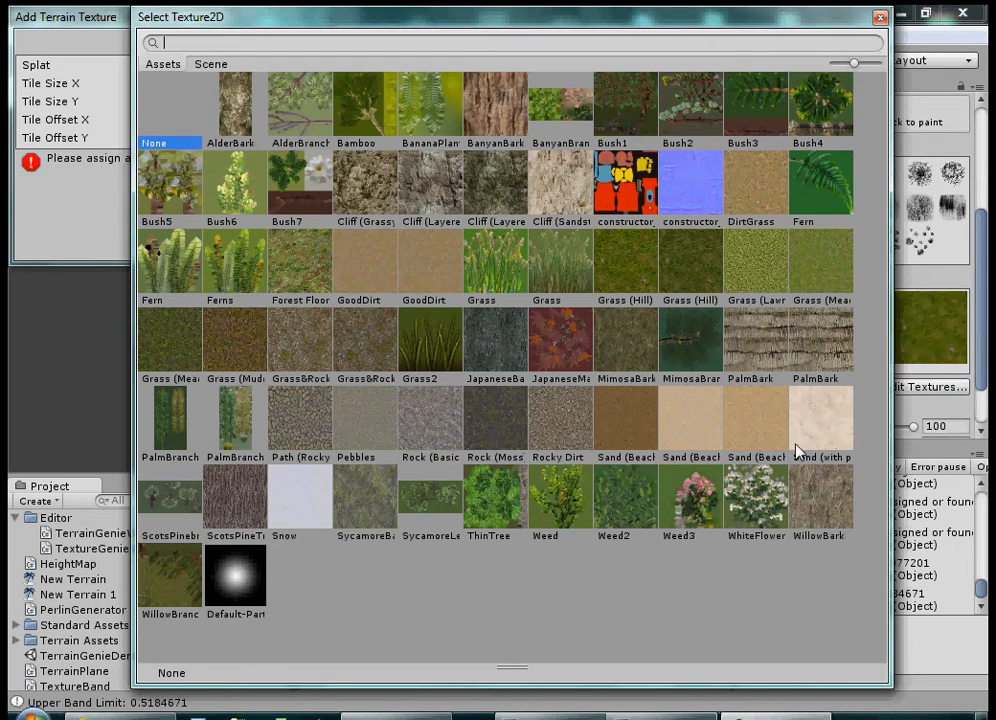
pyautogui.click(694, 436)
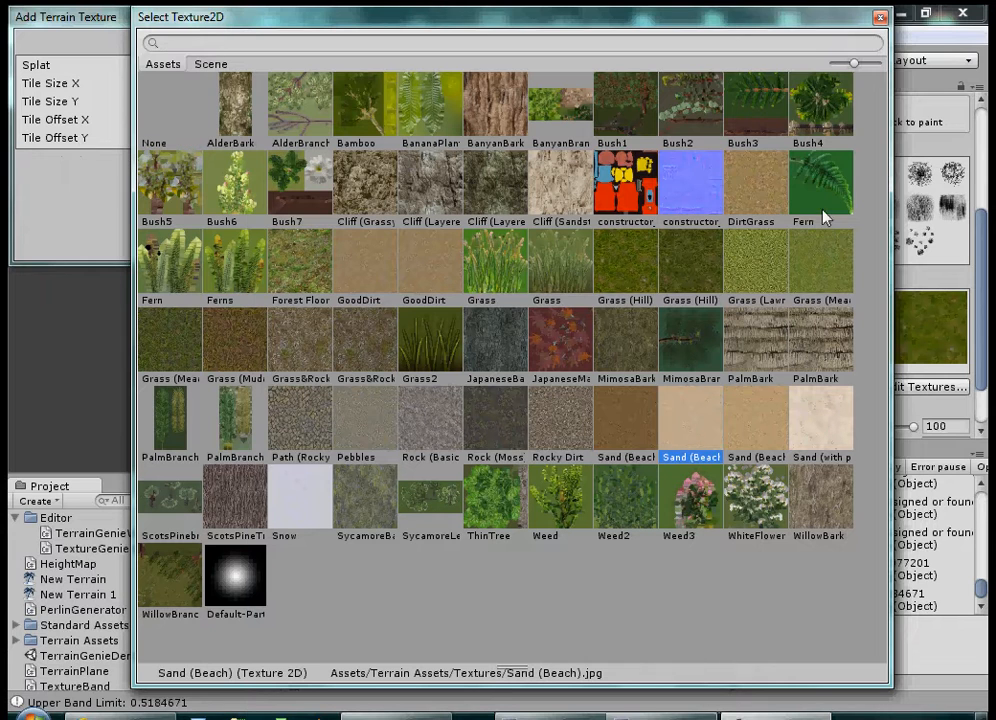
pyautogui.click(880, 17)
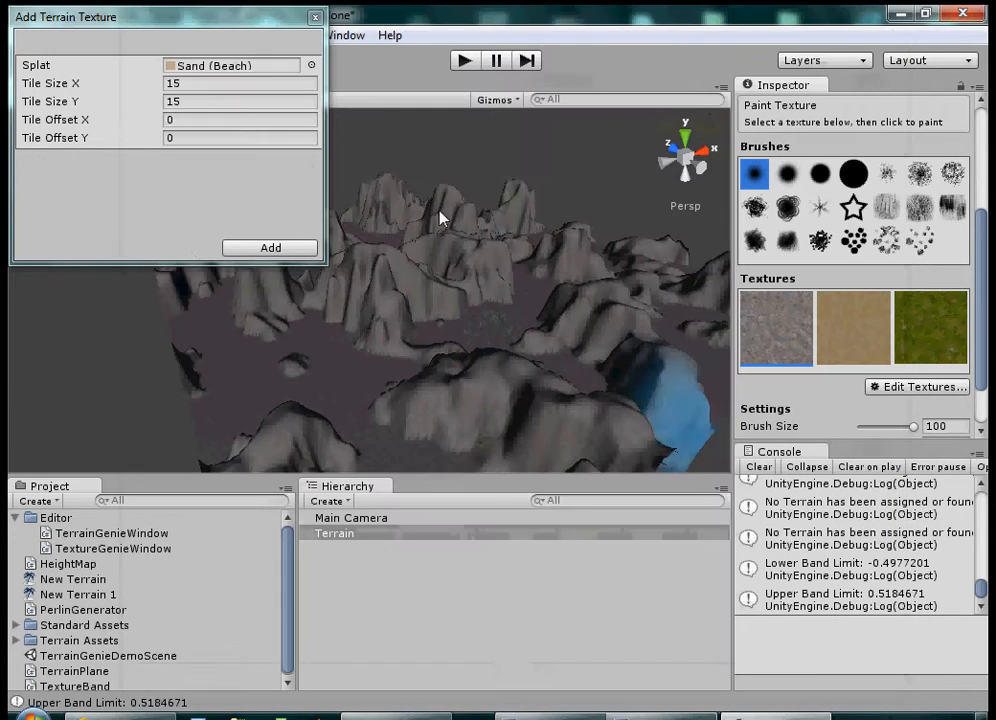
pyautogui.click(269, 247)
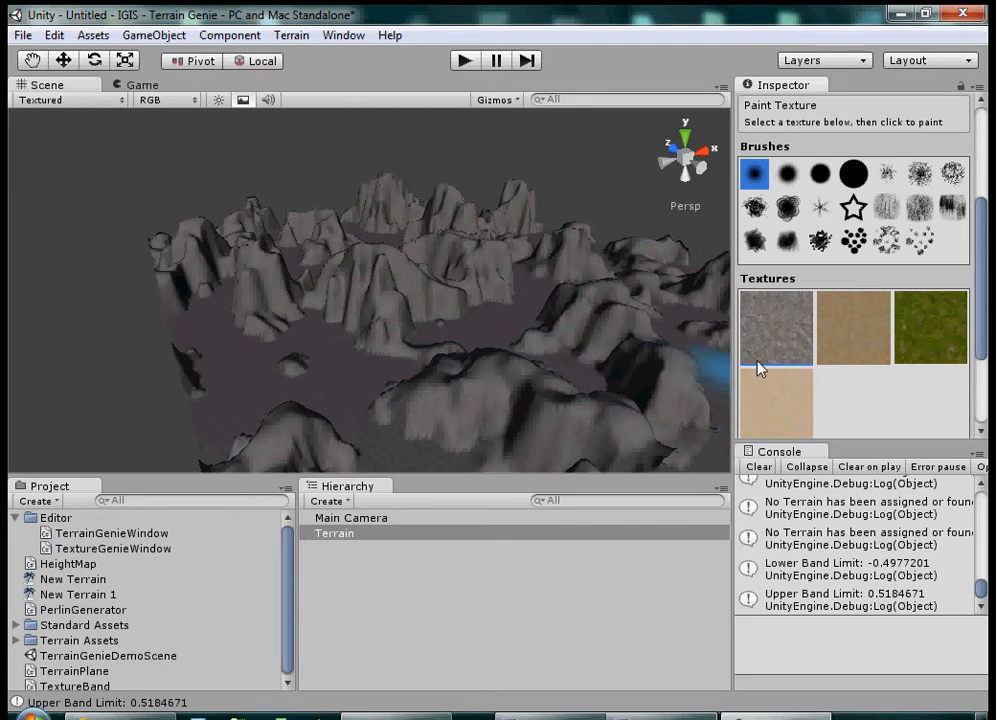
# Step: Open the IGIS - Texture Genie window for the textured terrain
pyautogui.click(340, 40)
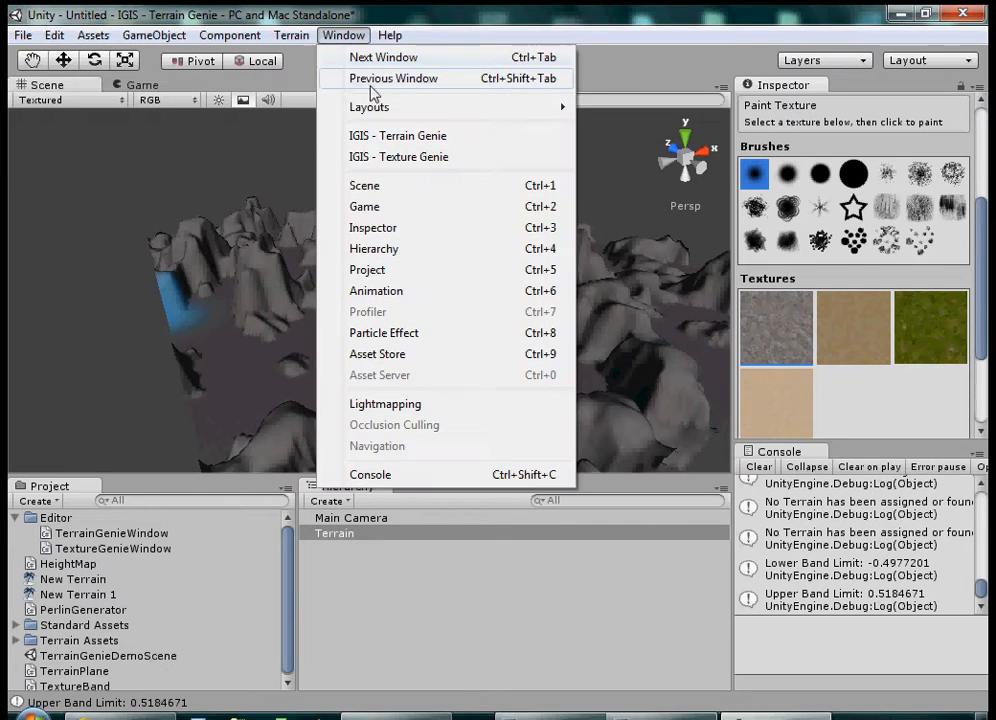
pyautogui.click(436, 165)
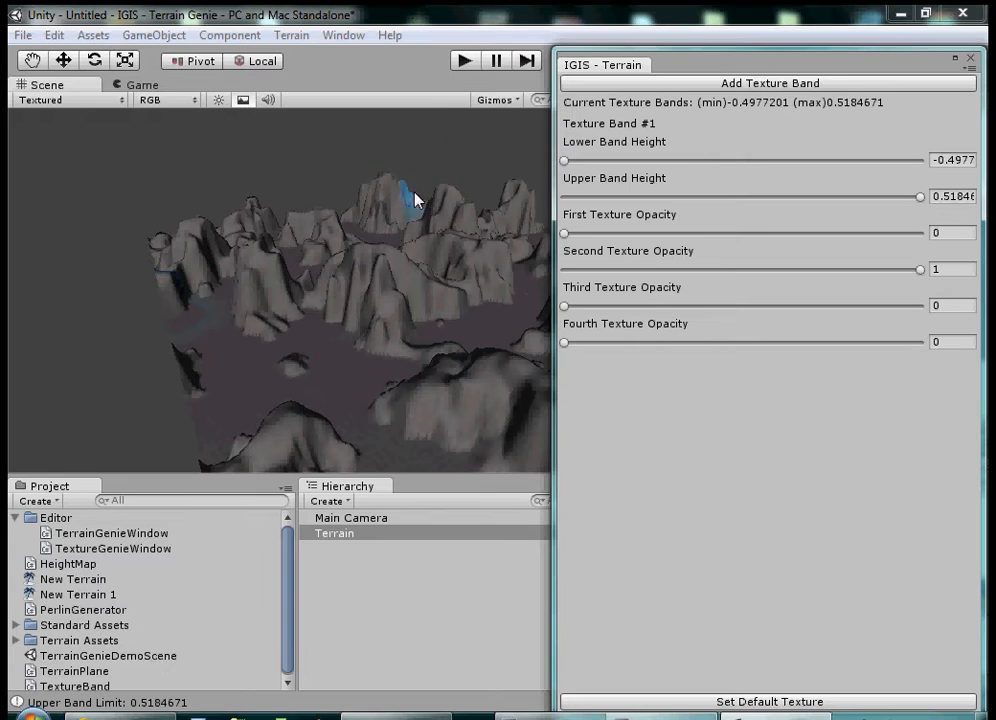
# Step: Dock the Texture Genie window beside the Scene view, and apply Texture Band #1 with its upper band height set to -0.052
pyautogui.moveTo(632, 67); pyautogui.dragTo(100, 127)
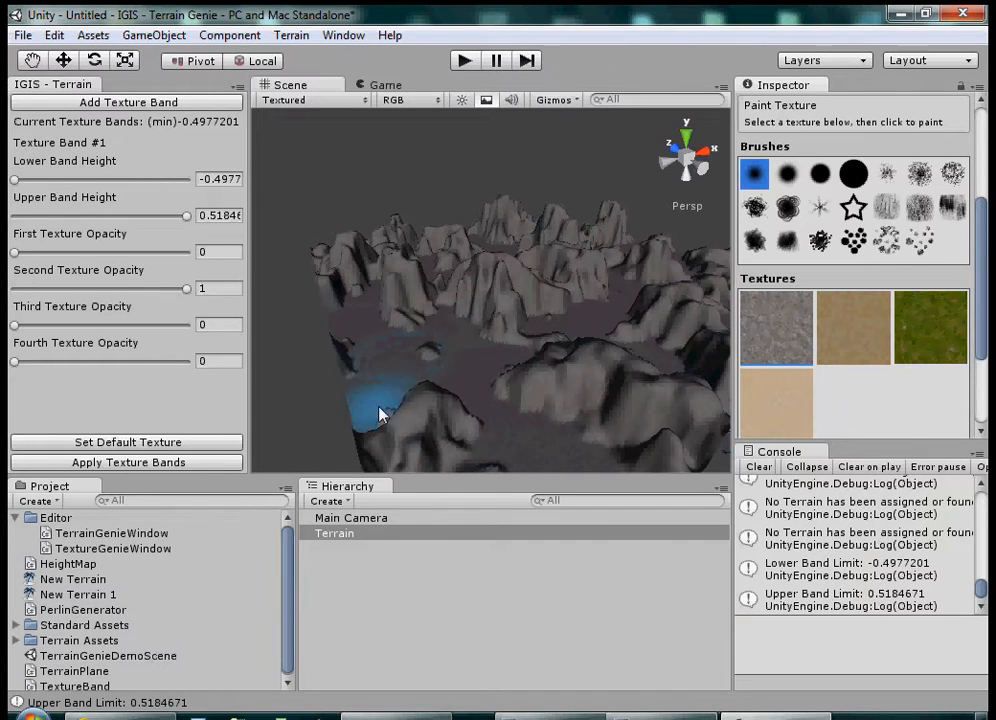
pyautogui.click(168, 463)
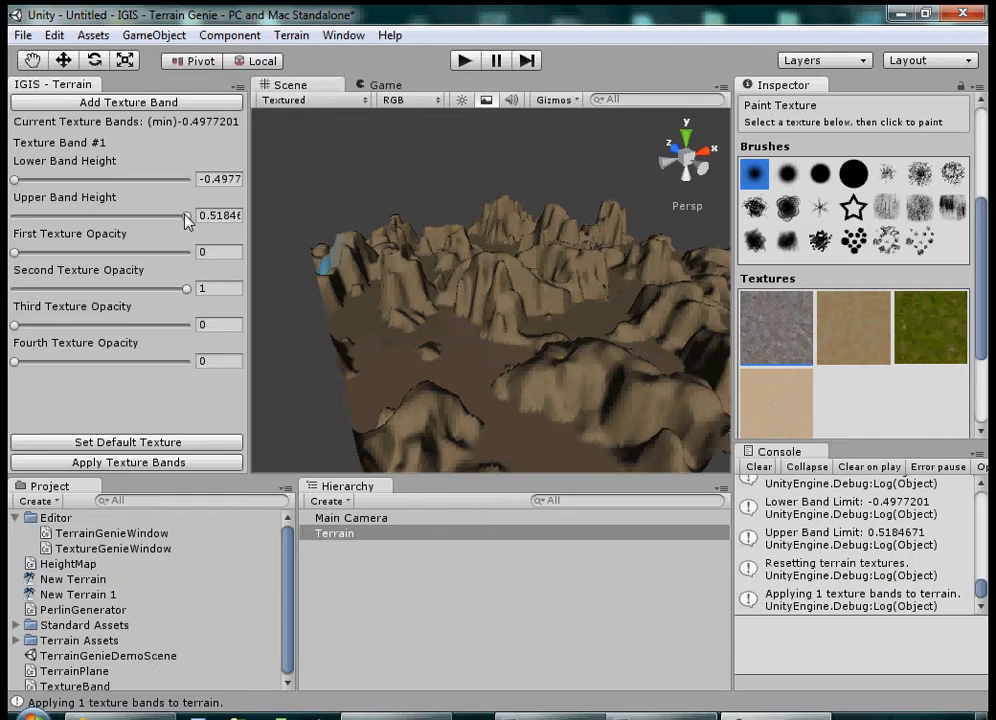
pyautogui.moveTo(186, 218); pyautogui.dragTo(90, 218)
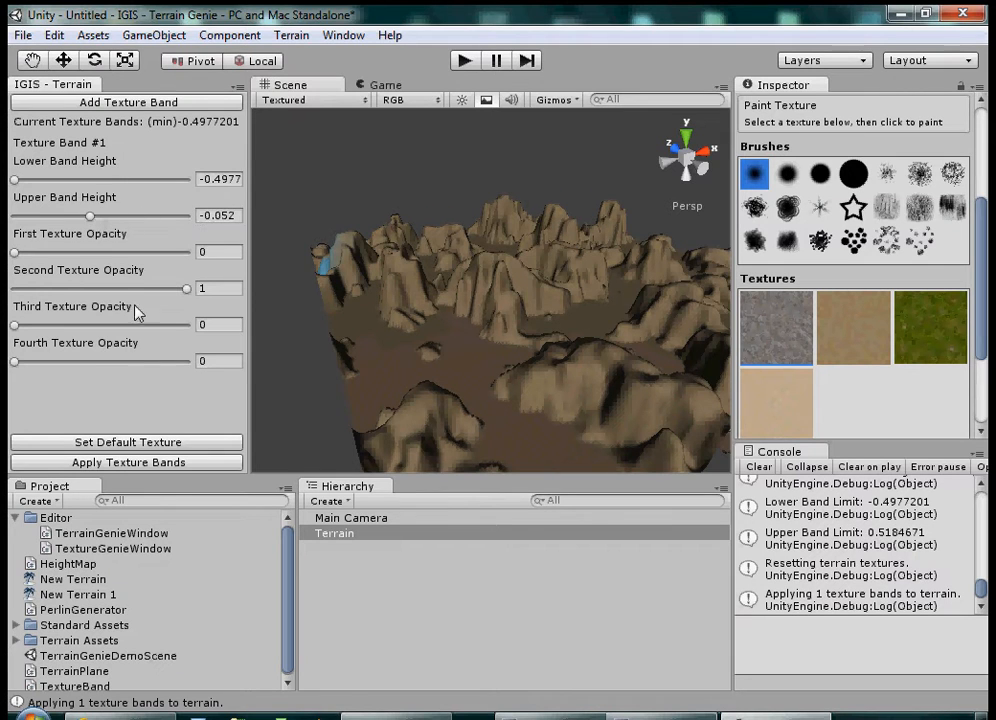
pyautogui.click(156, 462)
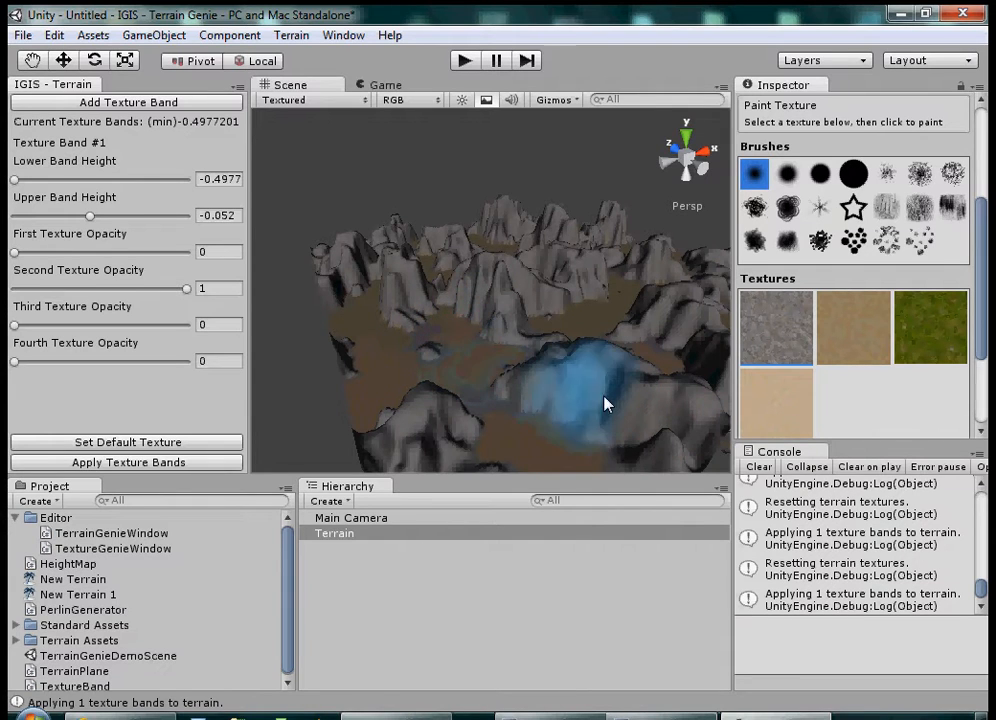
# Step: Try lower band heights of -0.294 and -0.17 for Texture Band #1 on the terrain, and restore the minimum of -0.4977
pyautogui.moveTo(15, 182); pyautogui.dragTo(47, 180)
pyautogui.click(180, 462)
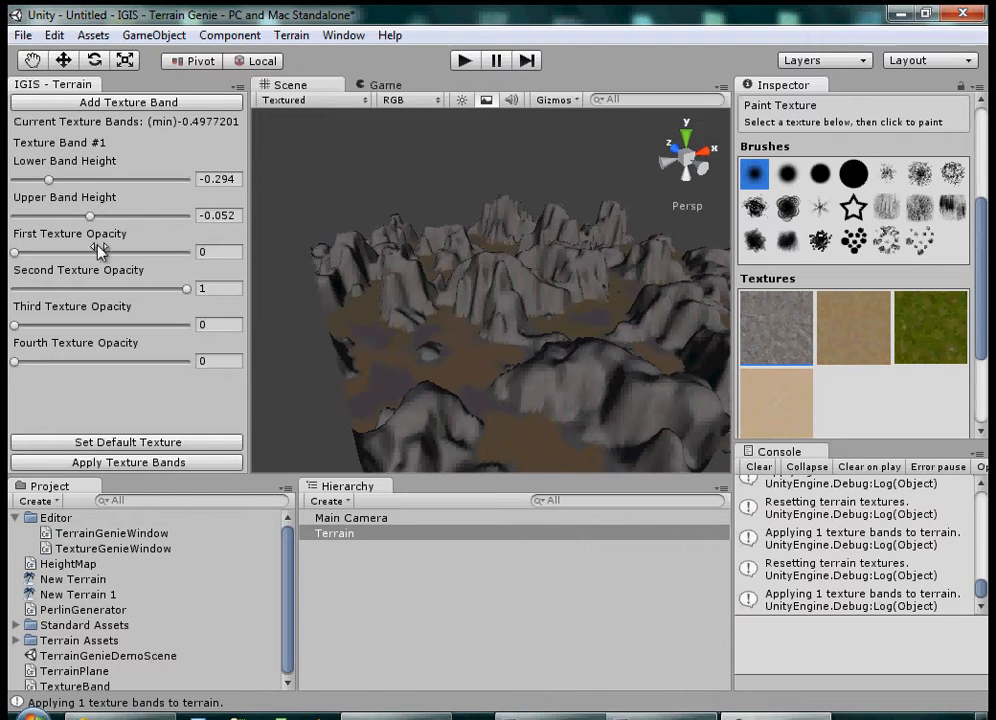
pyautogui.moveTo(46, 180); pyautogui.dragTo(67, 177)
pyautogui.click(197, 463)
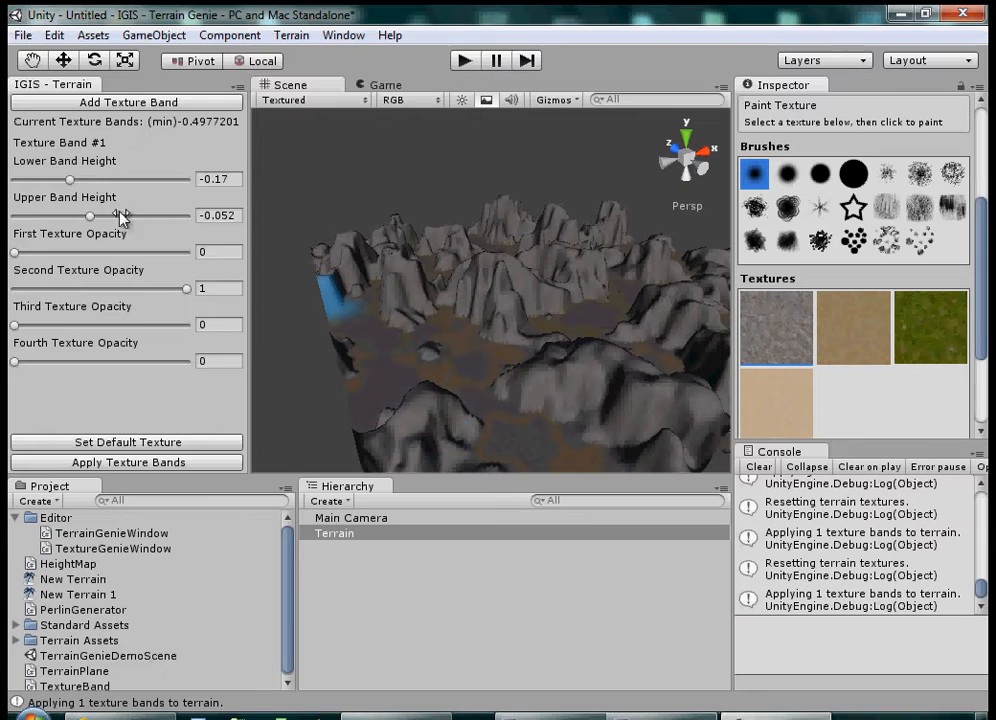
pyautogui.moveTo(73, 183); pyautogui.dragTo(13, 182)
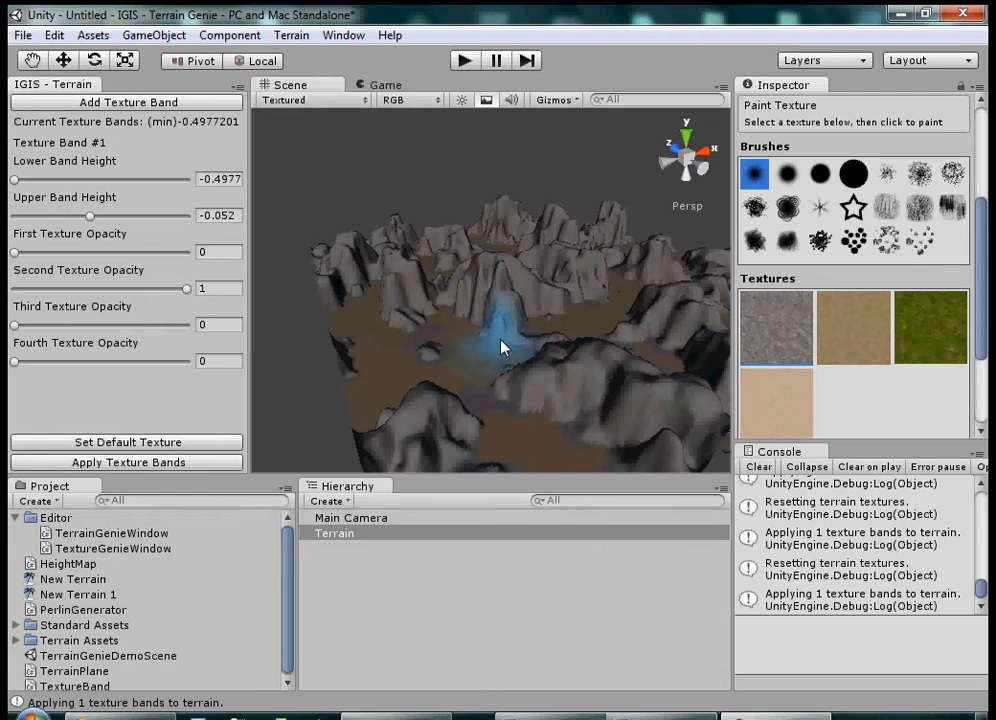
# Step: Add Texture Band #2 with second texture opacity 0 and third texture opacity 1, and apply it to the terrain
pyautogui.scroll(5, 530, 410)
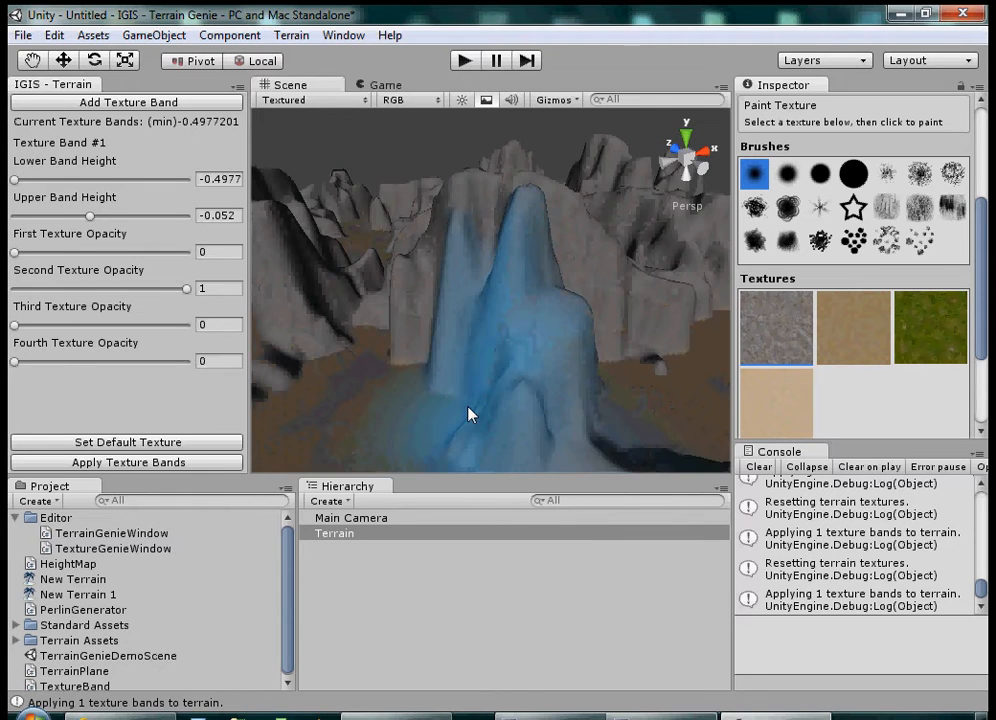
pyautogui.scroll(5, 473, 412)
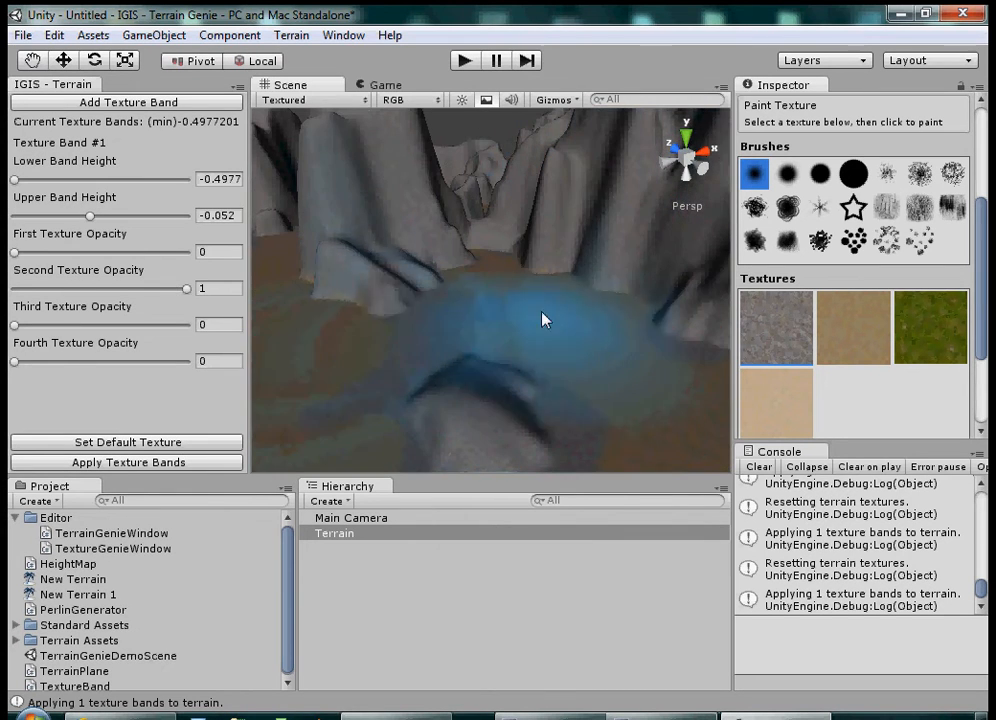
pyautogui.scroll(-10, 553, 370)
pyautogui.moveTo(612, 290); pyautogui.dragTo(513, 325, button='middle')
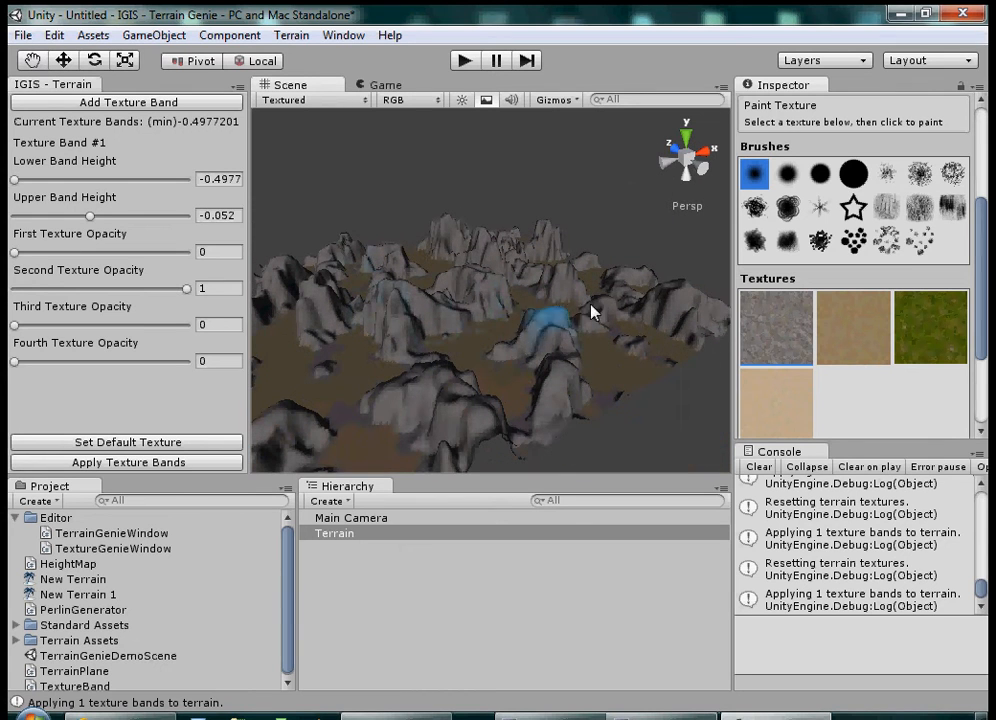
pyautogui.click(137, 105)
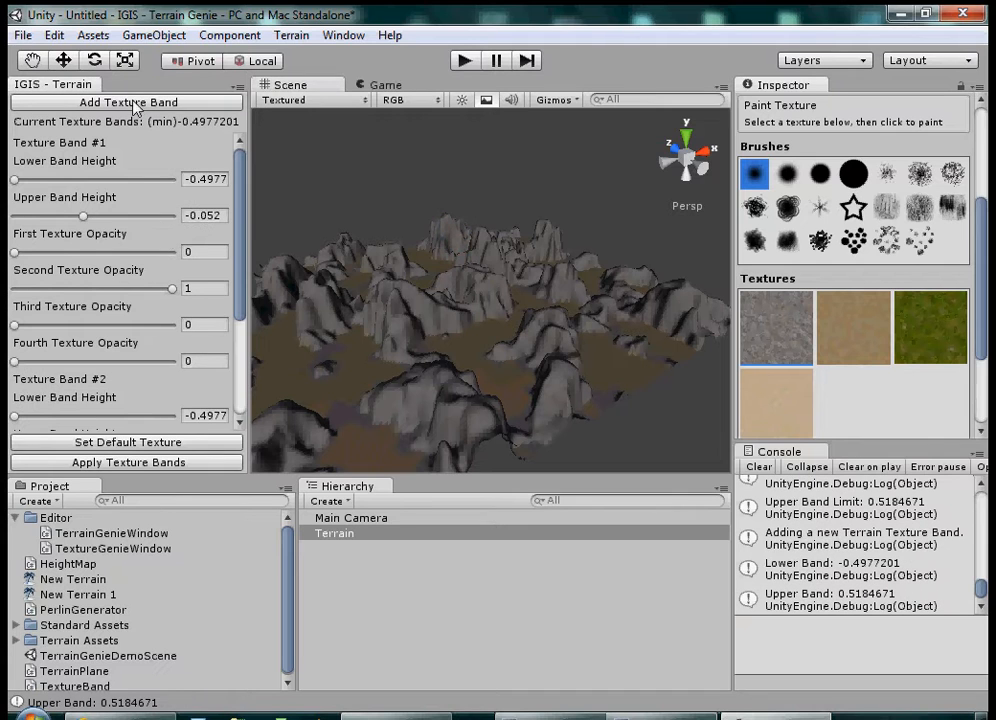
pyautogui.moveTo(238, 224); pyautogui.dragTo(240, 345)
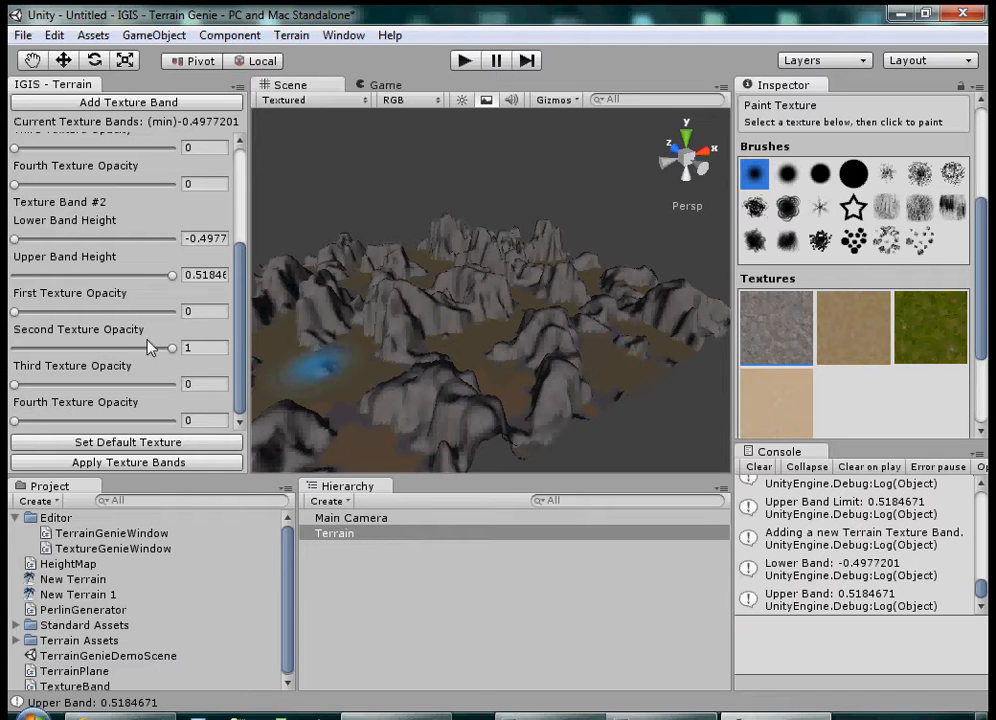
pyautogui.moveTo(172, 348); pyautogui.dragTo(160, 386)
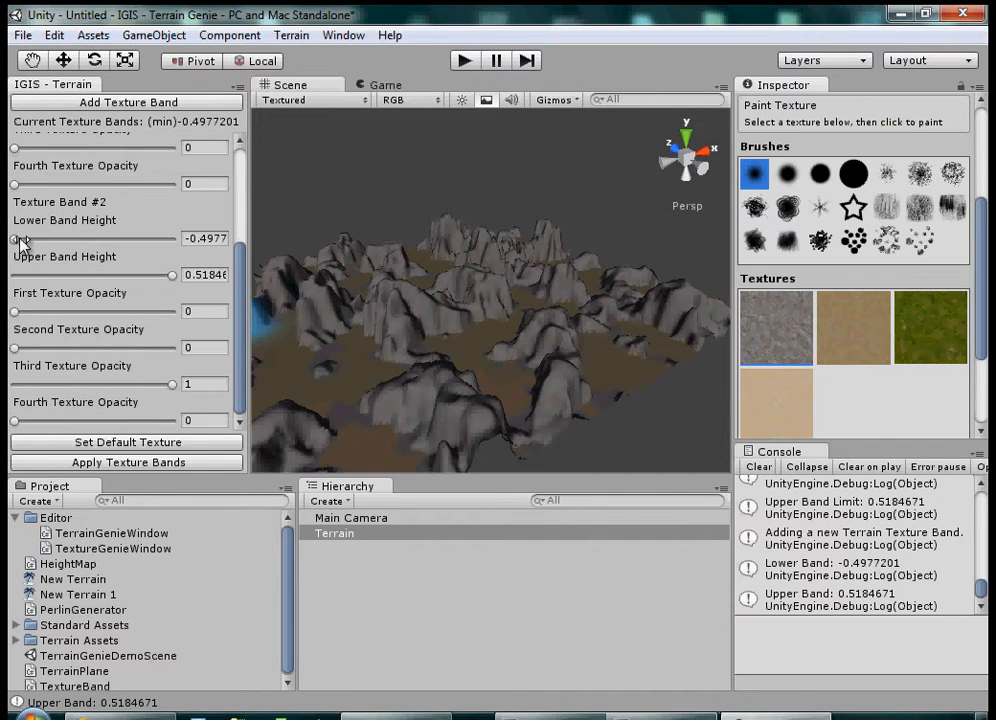
pyautogui.click(169, 464)
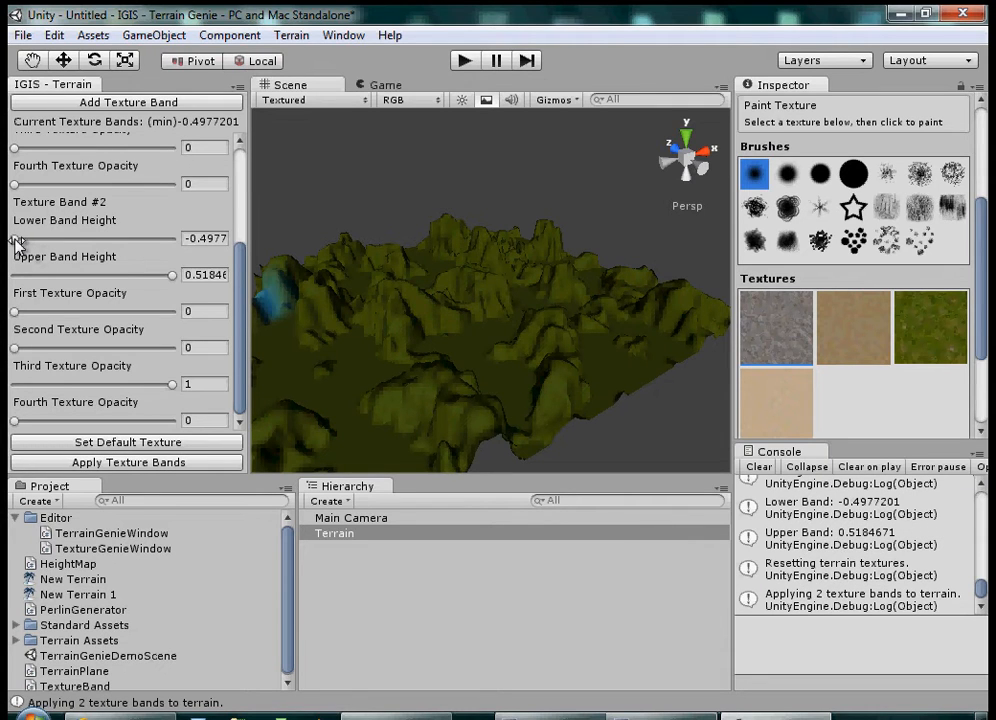
# Step: Limit Texture Band #2 to heights from -0.251 to -0.023 and reapply the texture bands to the terrain
pyautogui.moveTo(16, 239); pyautogui.dragTo(45, 240)
pyautogui.click(133, 461)
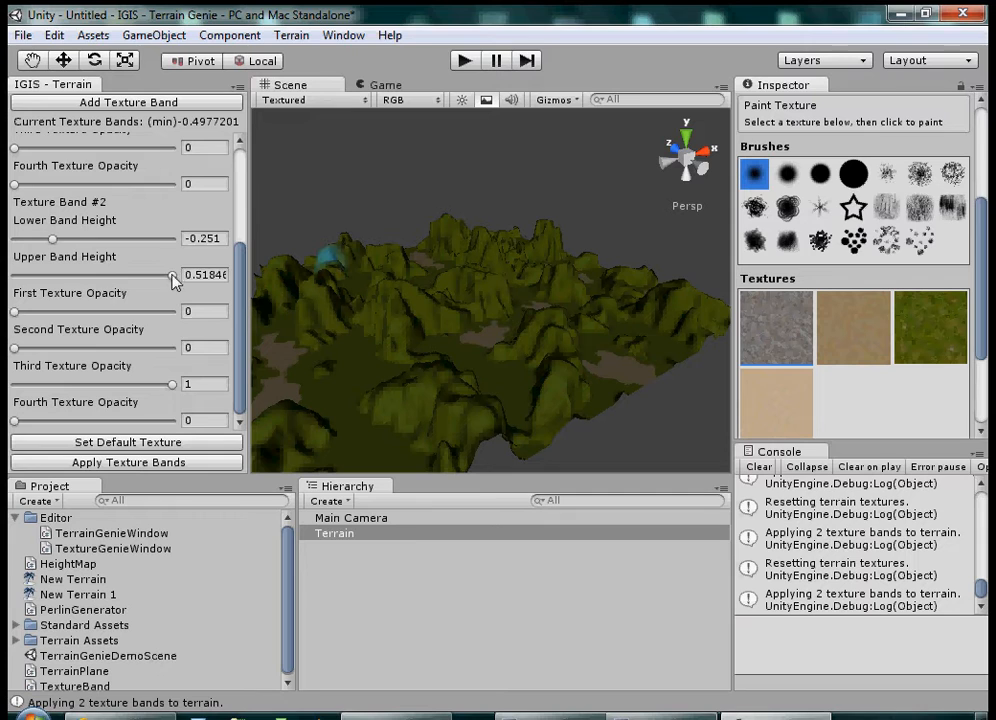
pyautogui.moveTo(172, 275); pyautogui.dragTo(88, 275)
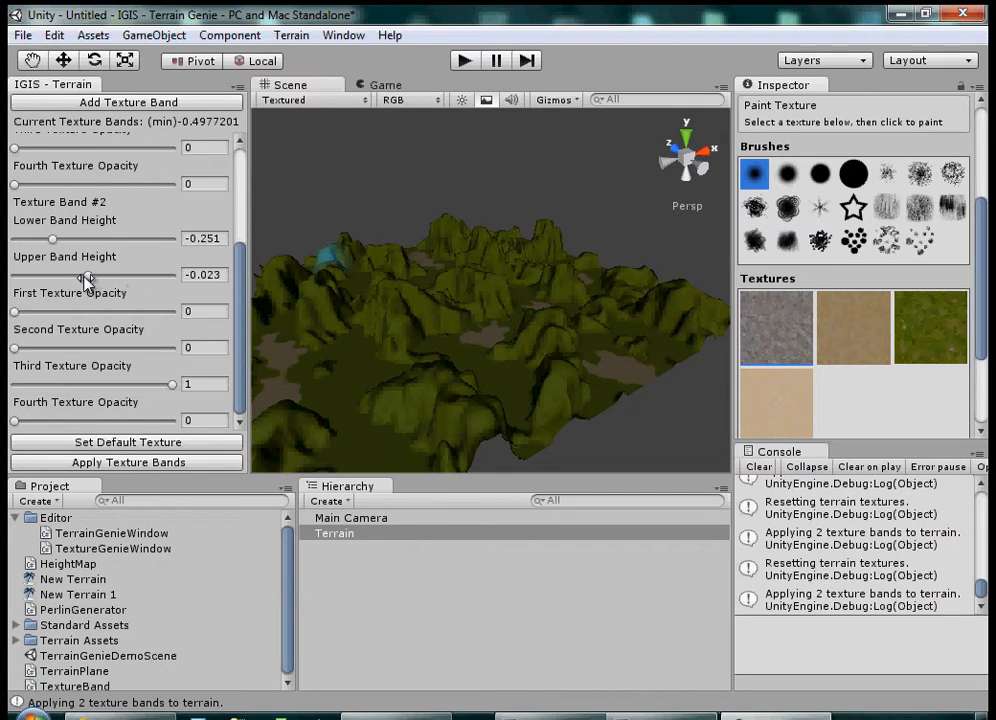
pyautogui.click(150, 462)
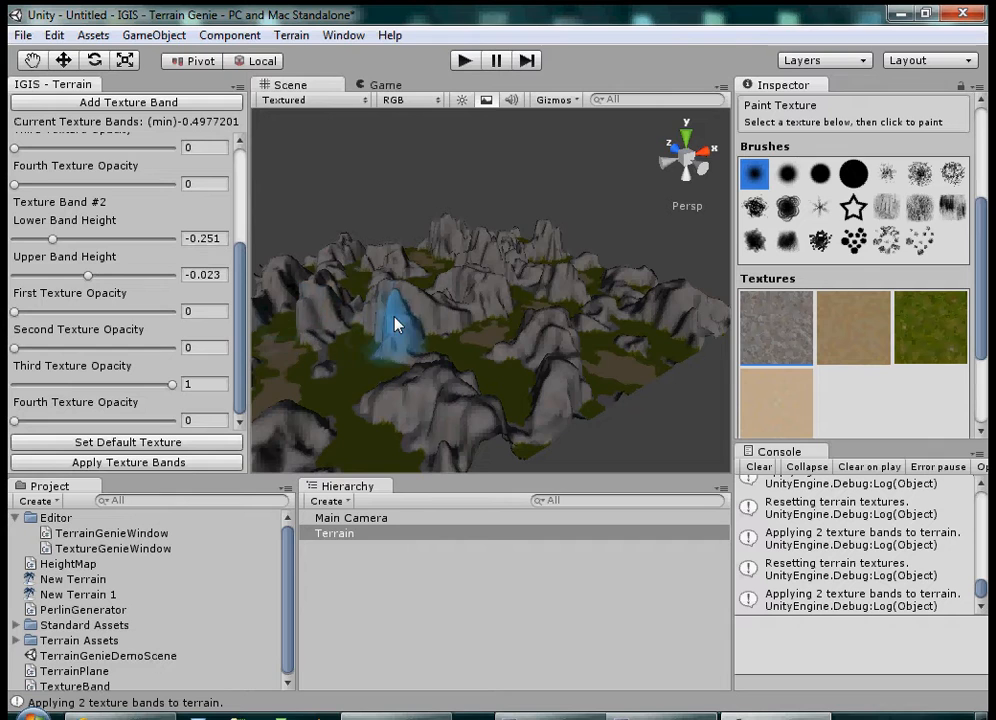
# Step: Add Texture Band #3 and set its lower band height to 0.352 to cover only the mountain peaks
pyautogui.moveTo(396, 317)
pyautogui.mouseDown(button='middle')
pyautogui.moveTo(475, 297)
pyautogui.moveTo(478, 339)
pyautogui.moveTo(450, 348)
pyautogui.moveTo(449, 335)
pyautogui.mouseUp(button='middle')
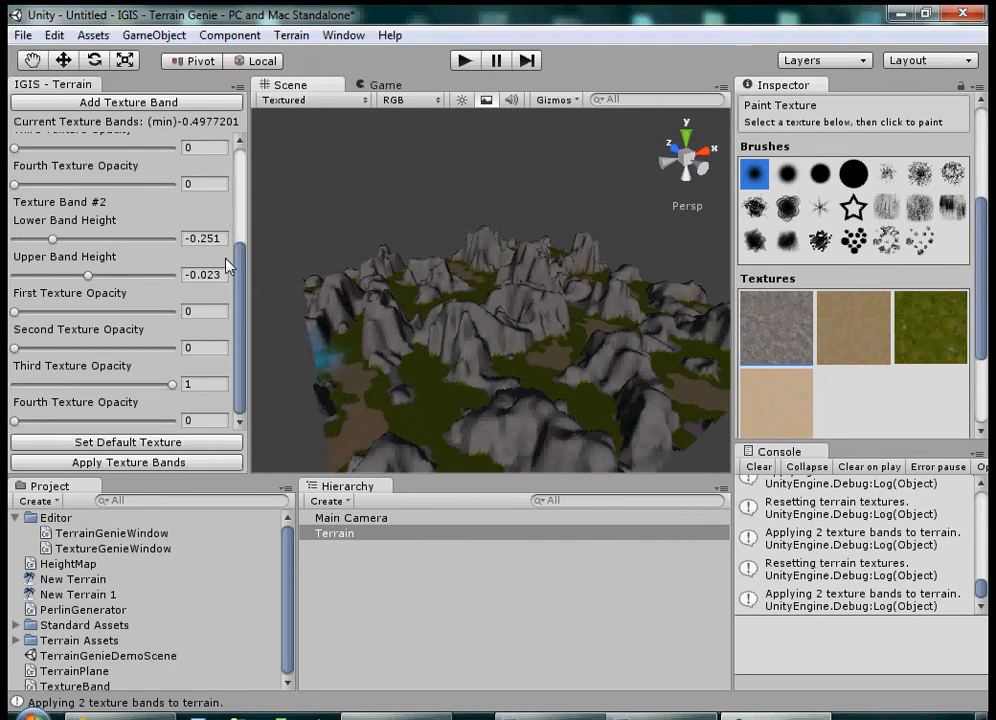
pyautogui.scroll(1, 300, 330)
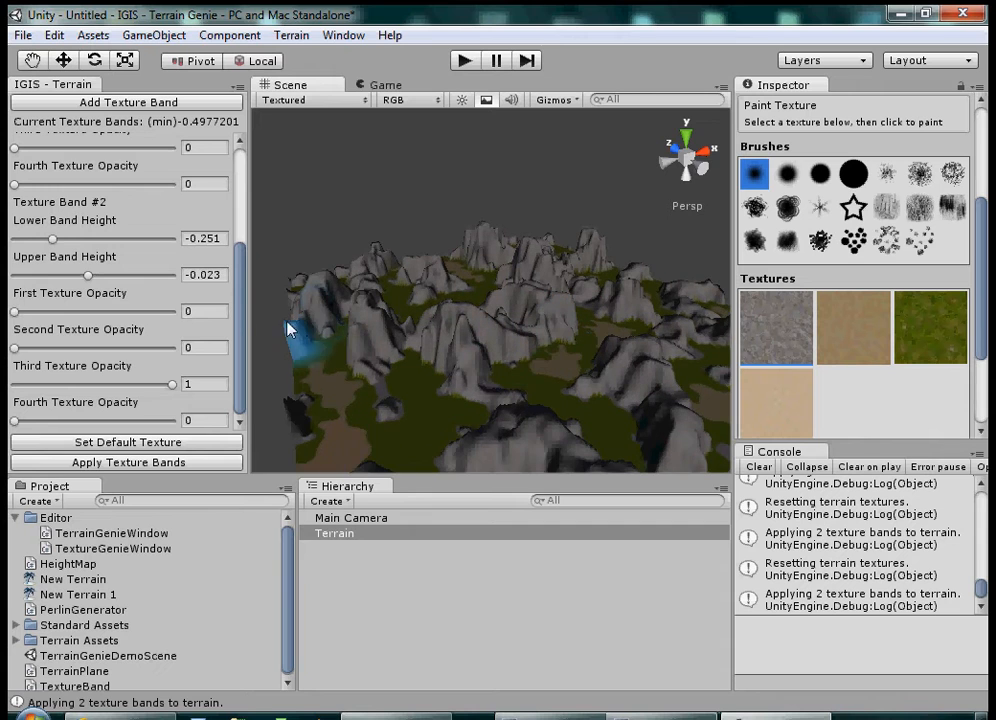
pyautogui.moveTo(239, 286)
pyautogui.mouseDown()
pyautogui.moveTo(239, 175)
pyautogui.moveTo(238, 300)
pyautogui.mouseUp()
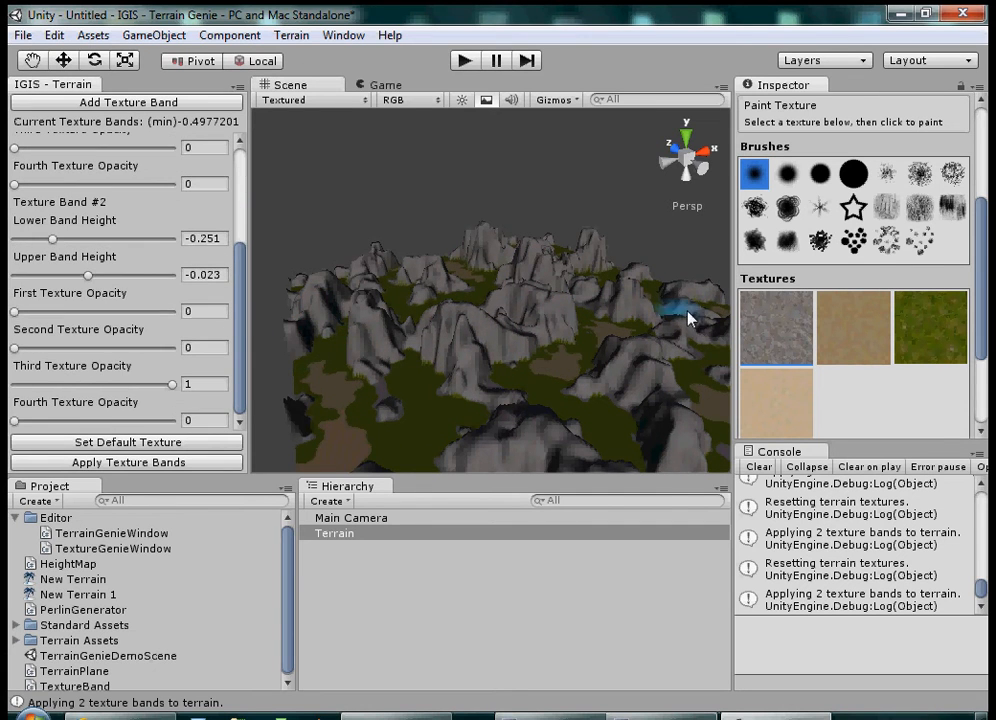
pyautogui.moveTo(503, 300)
pyautogui.keyDown('alt'); pyautogui.mouseDown()
pyautogui.moveTo(576, 239)
pyautogui.moveTo(495, 205)
pyautogui.moveTo(584, 210)
pyautogui.moveTo(450, 333)
pyautogui.moveTo(460, 293)
pyautogui.moveTo(476, 285)
pyautogui.moveTo(356, 398)
pyautogui.moveTo(482, 300)
pyautogui.moveTo(480, 267)
pyautogui.mouseUp(); pyautogui.keyUp('alt')
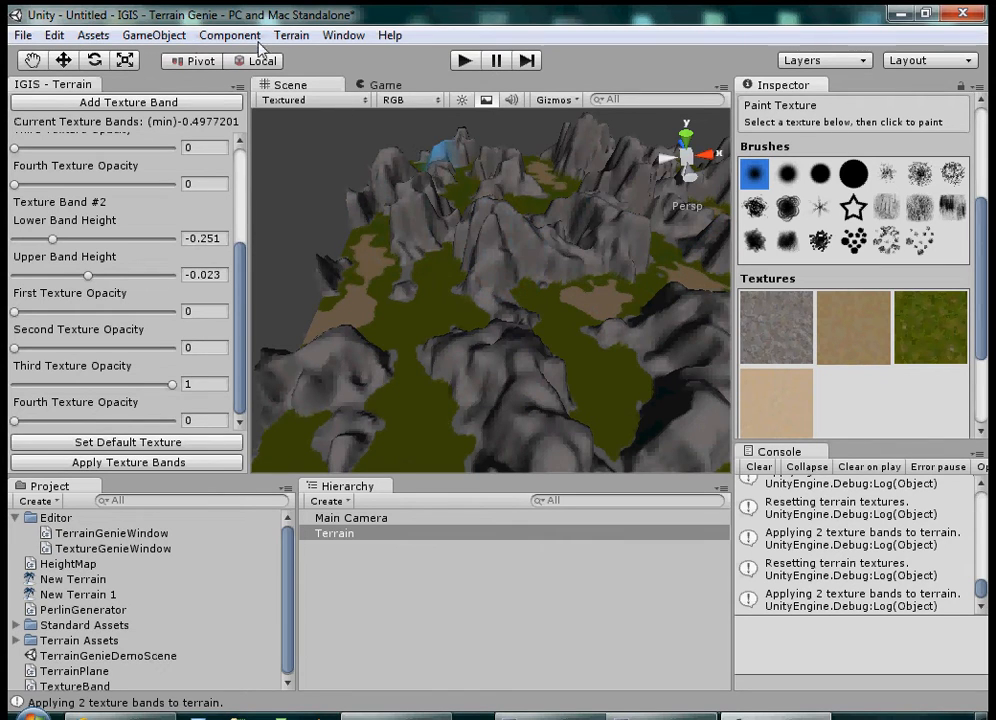
pyautogui.click(170, 104)
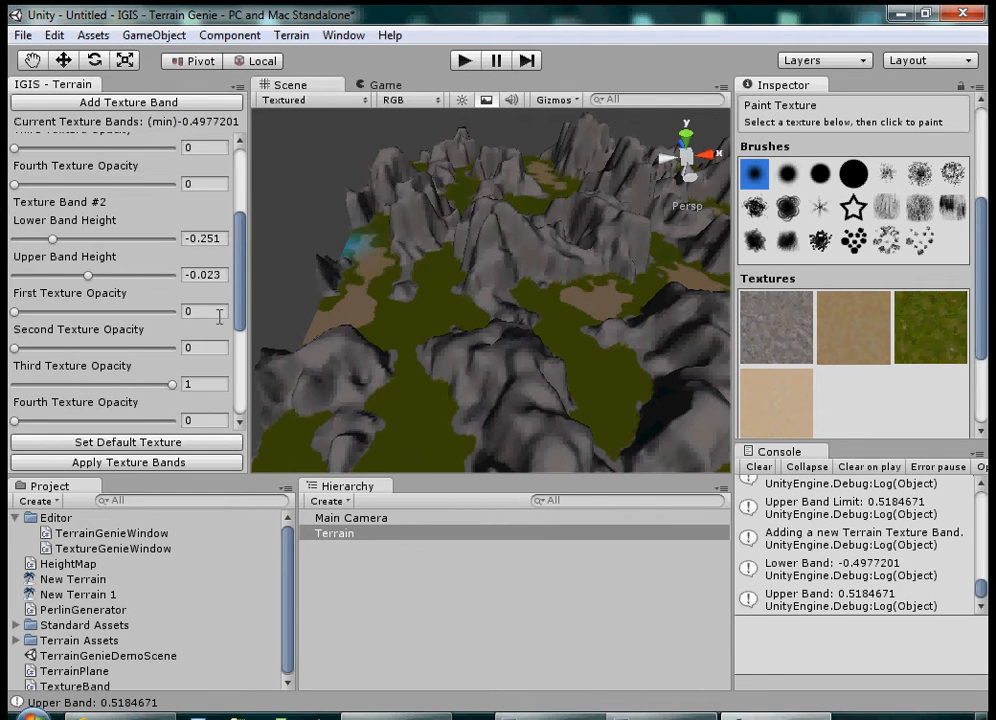
pyautogui.moveTo(241, 270); pyautogui.dragTo(240, 351)
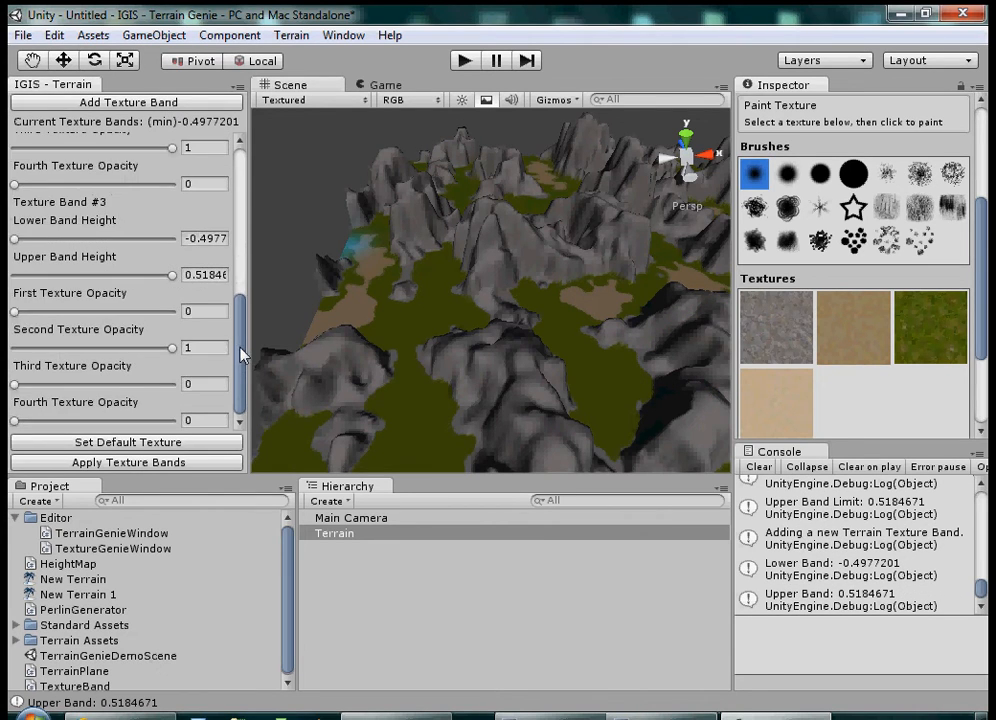
pyautogui.moveTo(15, 239); pyautogui.dragTo(152, 250)
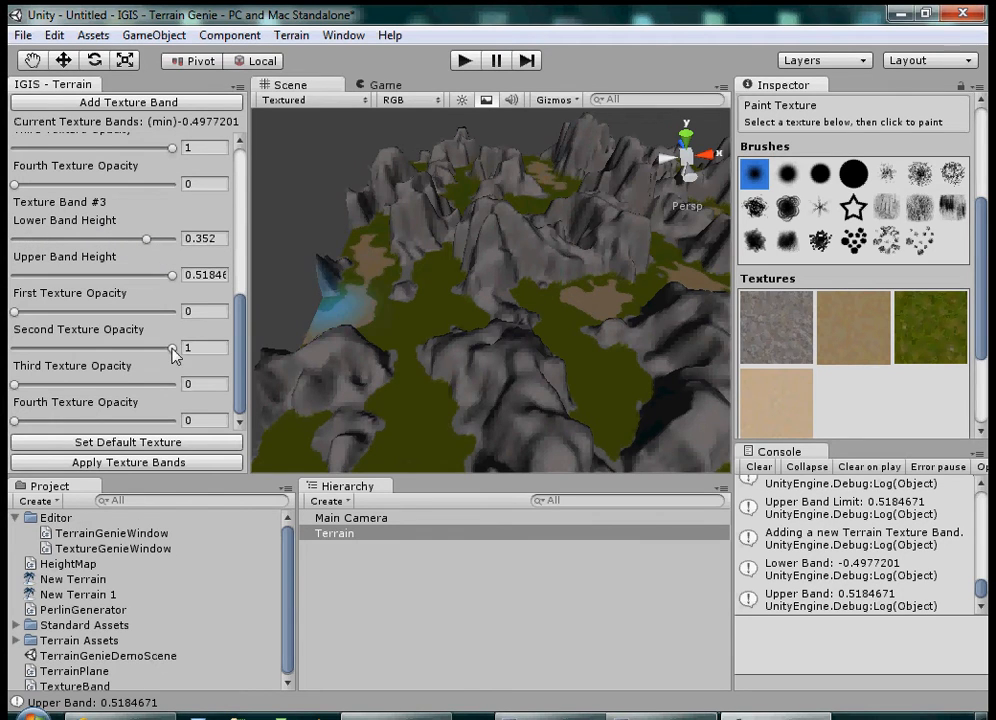
# Step: Set Texture Band #3's second texture opacity to 0 and fourth texture opacity to 1, and apply the texture bands
pyautogui.moveTo(172, 348); pyautogui.dragTo(12, 350)
pyautogui.moveTo(17, 422); pyautogui.dragTo(185, 420)
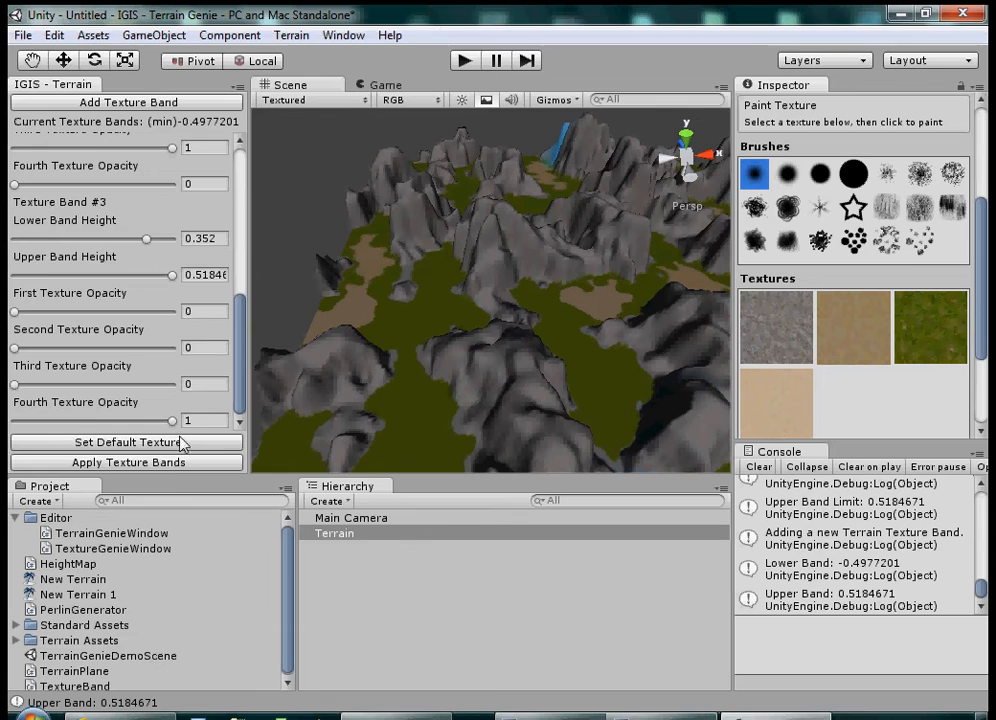
pyautogui.click(170, 463)
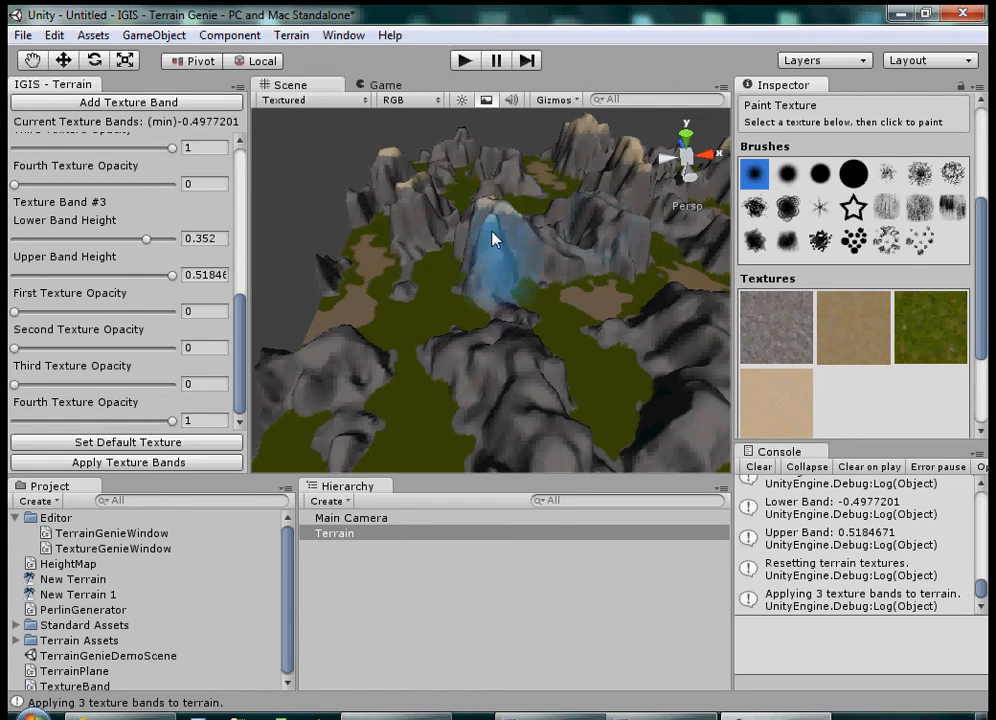
# Step: Examine the dirt, grass, rock and sand banding across the whole terrain from several angles and distances
pyautogui.moveTo(587, 211)
pyautogui.mouseDown(button='middle')
pyautogui.moveTo(505, 269)
pyautogui.moveTo(457, 323)
pyautogui.moveTo(553, 253)
pyautogui.moveTo(569, 254)
pyautogui.mouseUp(button='middle')
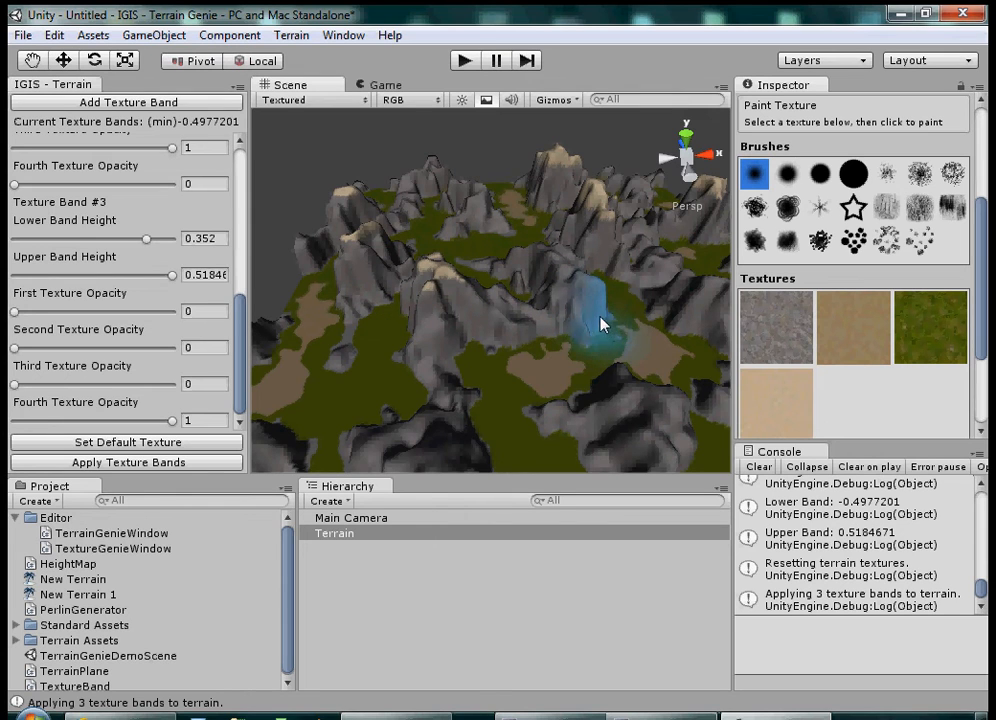
pyautogui.moveTo(585, 316); pyautogui.dragTo(489, 396, button='middle')
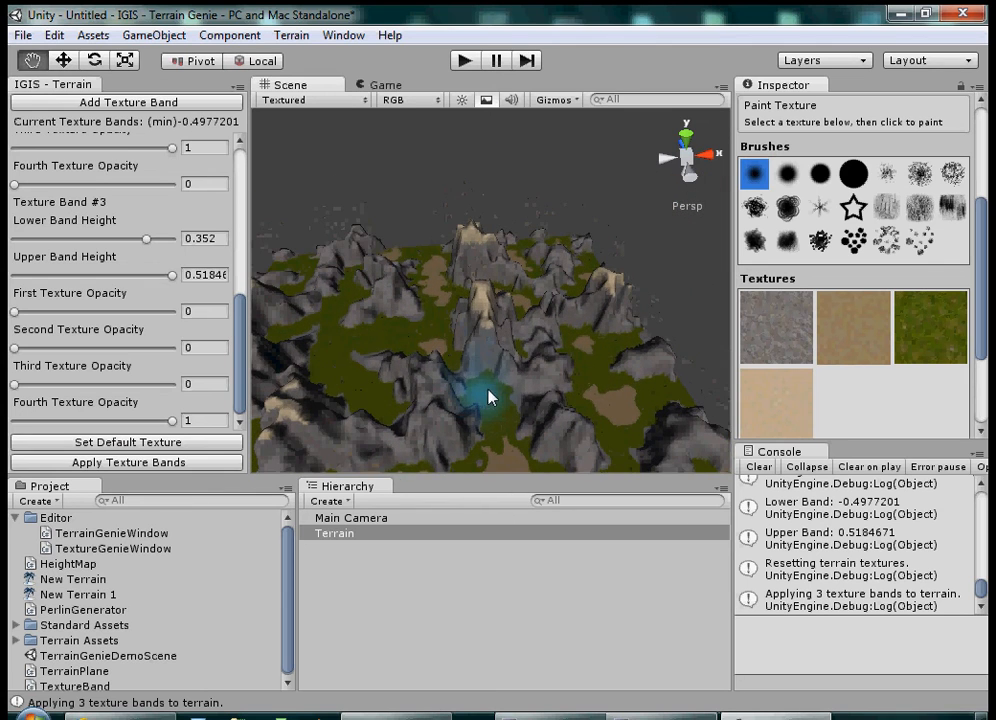
pyautogui.scroll(-2, 530, 335)
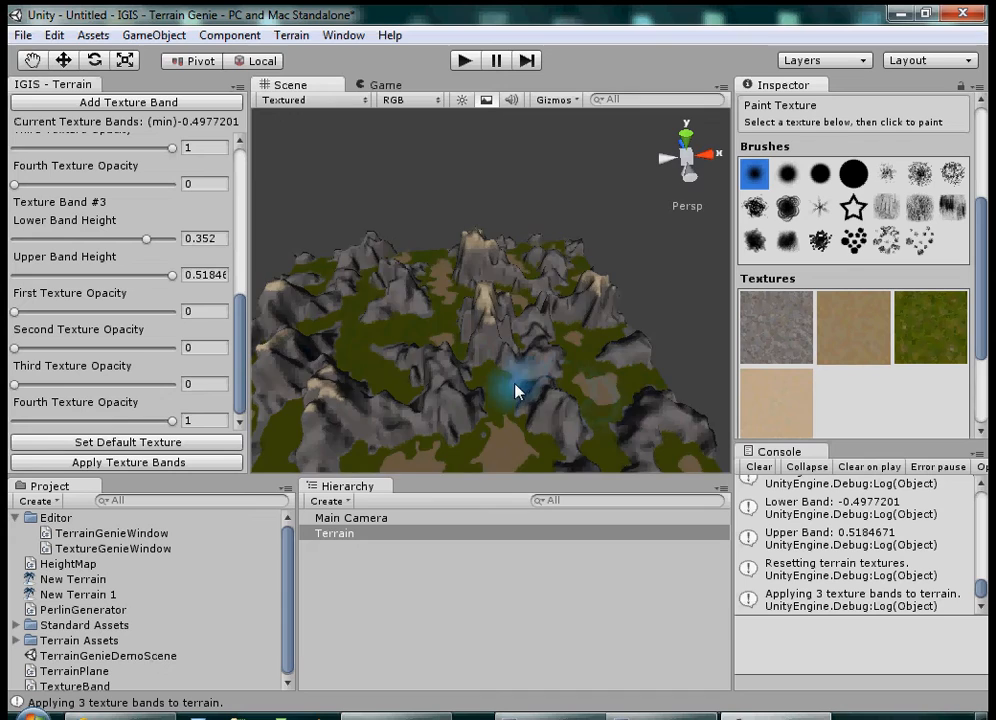
pyautogui.moveTo(515, 384)
pyautogui.mouseDown(button='middle')
pyautogui.moveTo(623, 267)
pyautogui.moveTo(573, 278)
pyautogui.mouseUp(button='middle')
pyautogui.scroll(3, 543, 281)
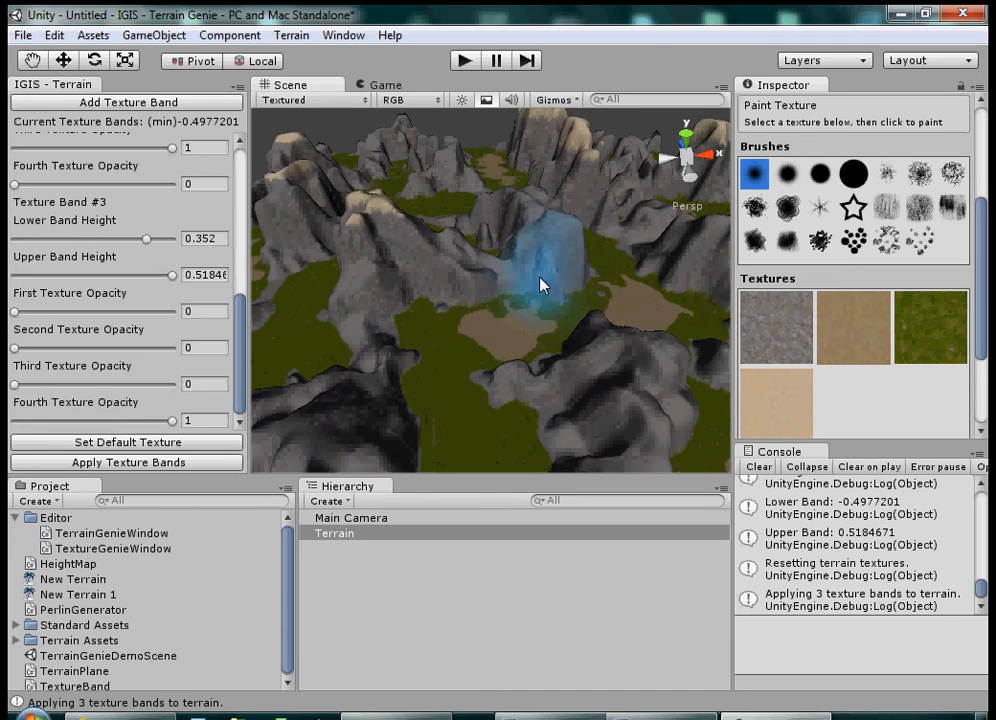
pyautogui.moveTo(592, 224); pyautogui.dragTo(528, 332, button='middle')
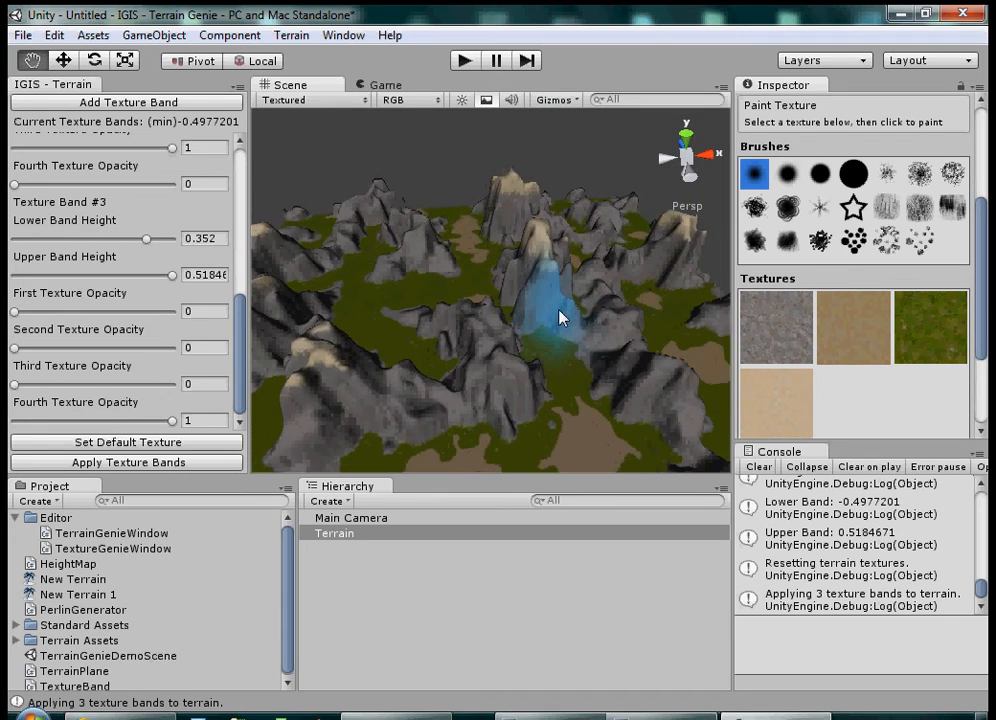
pyautogui.scroll(-5, 556, 315)
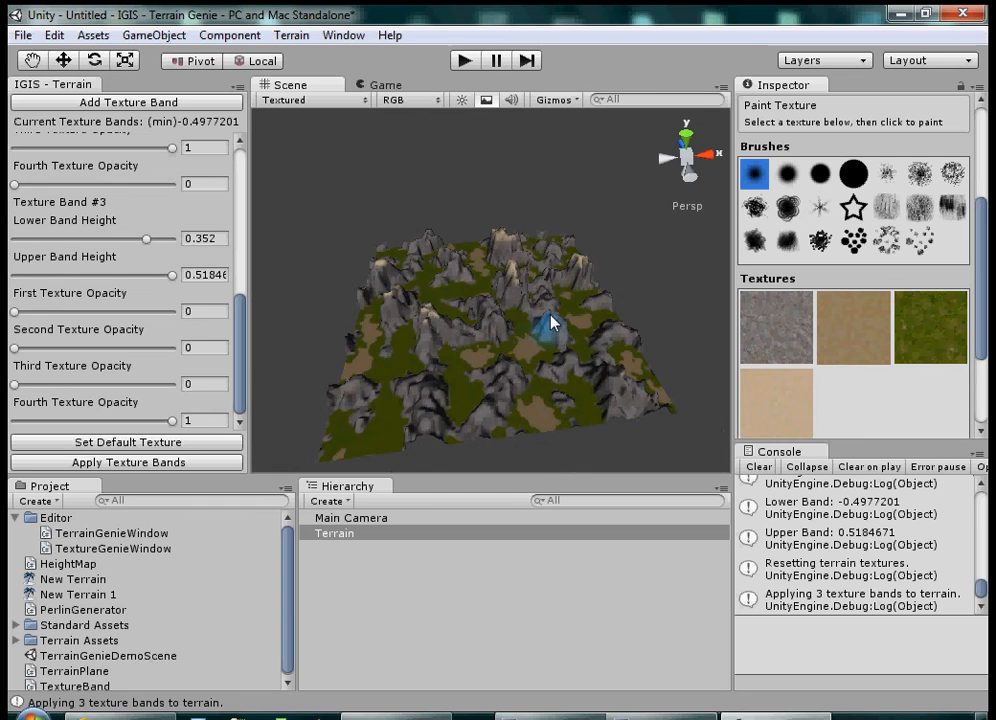
pyautogui.scroll(3, 553, 322)
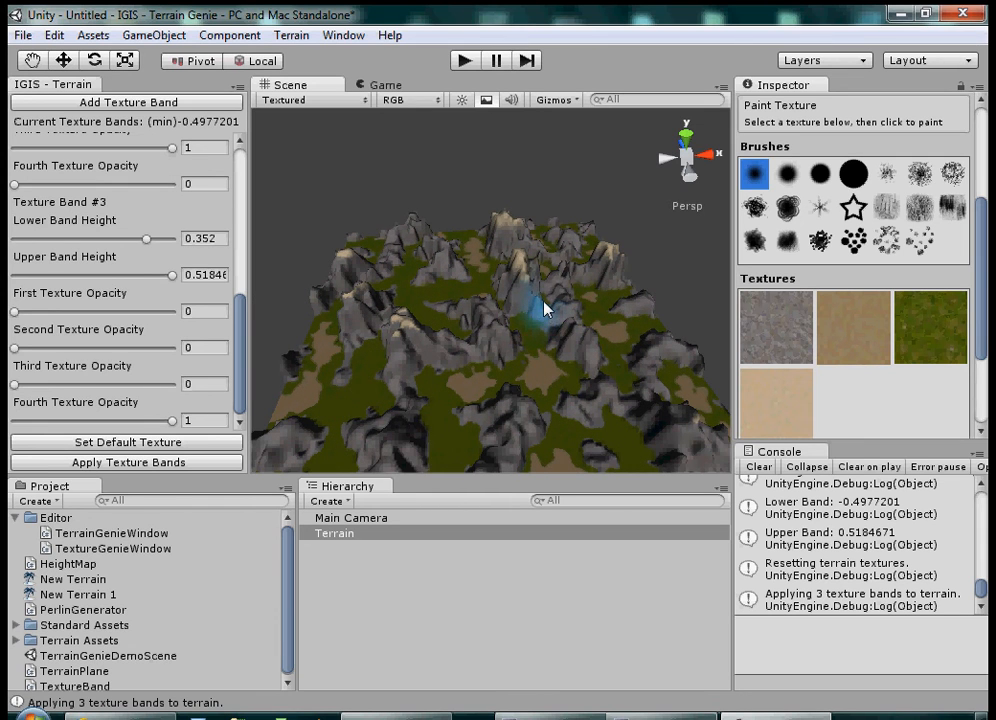
pyautogui.scroll(4, 533, 326)
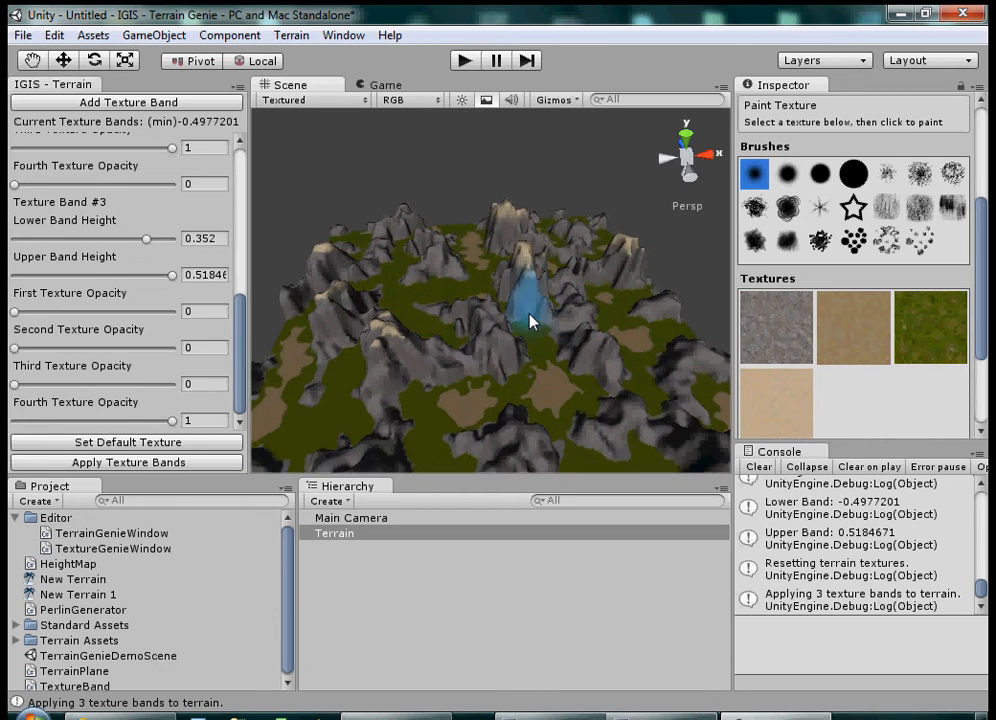
pyautogui.moveTo(528, 339); pyautogui.dragTo(528, 406, button='middle')
pyautogui.scroll(-3, 549, 230)
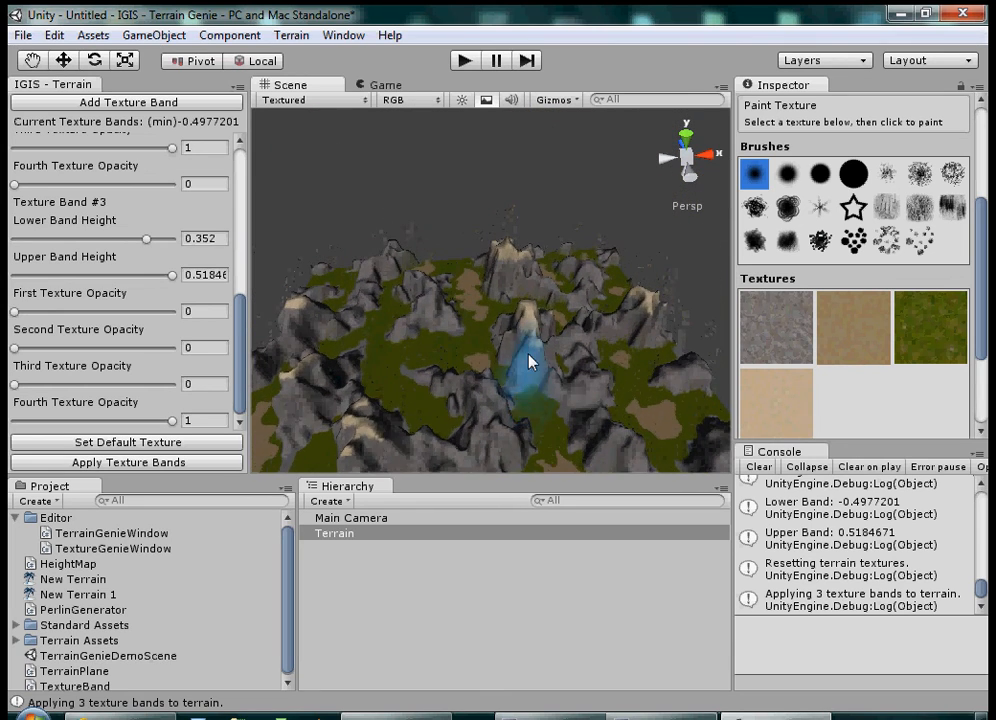
pyautogui.scroll(-3, 530, 357)
pyautogui.moveTo(519, 315); pyautogui.dragTo(555, 206, button='middle')
pyautogui.scroll(5, 557, 295)
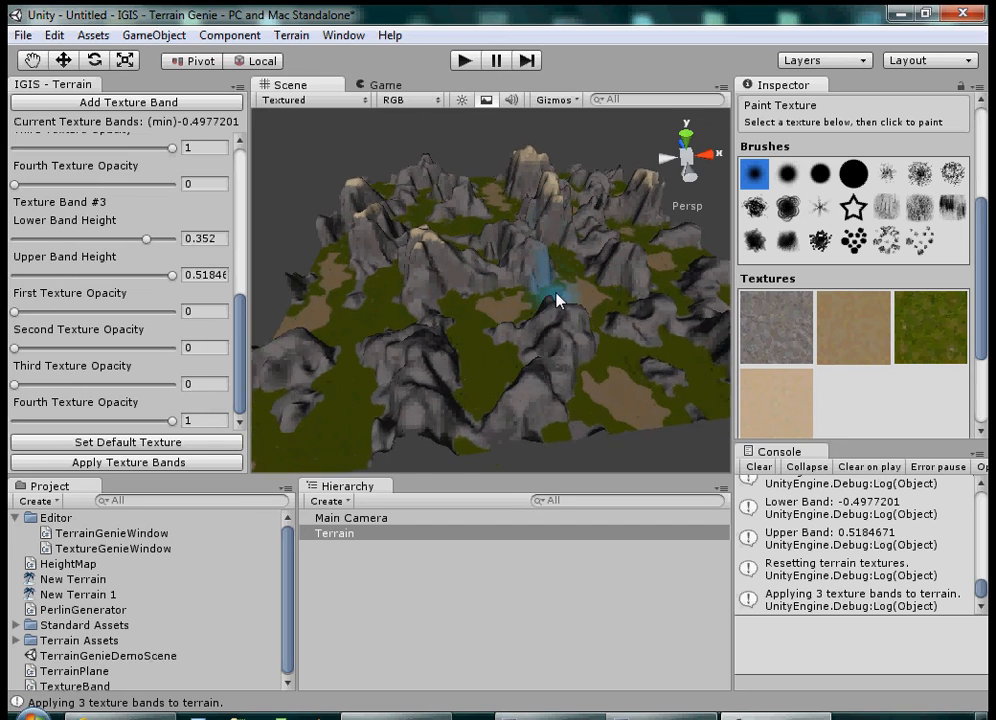
pyautogui.moveTo(556, 224); pyautogui.dragTo(555, 231)
pyautogui.moveTo(555, 231); pyautogui.dragTo(582, 249, button='middle')
pyautogui.moveTo(582, 249); pyautogui.dragTo(519, 284, button='right')
pyautogui.moveTo(519, 291)
pyautogui.mouseDown(button='middle')
pyautogui.moveTo(542, 276)
pyautogui.moveTo(518, 360)
pyautogui.moveTo(485, 258)
pyautogui.moveTo(384, 276)
pyautogui.moveTo(432, 309)
pyautogui.moveTo(482, 255)
pyautogui.moveTo(487, 330)
pyautogui.moveTo(491, 275)
pyautogui.moveTo(529, 285)
pyautogui.moveTo(569, 340)
pyautogui.moveTo(524, 281)
pyautogui.mouseUp(button='middle')
pyautogui.scroll(-4, 524, 290)
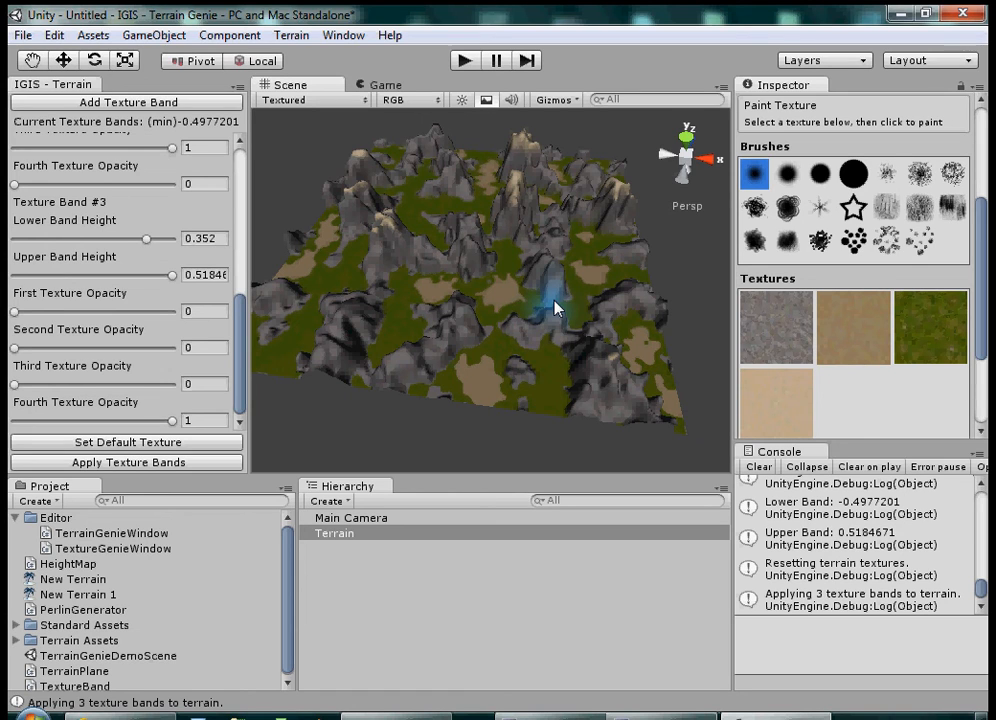
pyautogui.scroll(5, 555, 305)
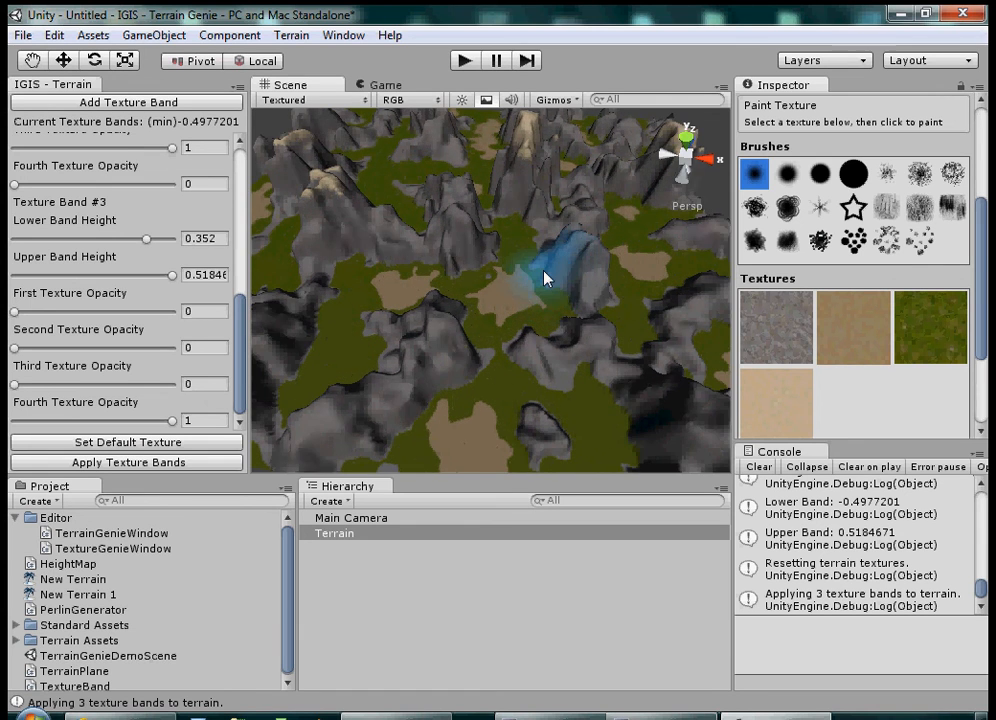
pyautogui.scroll(-5, 545, 280)
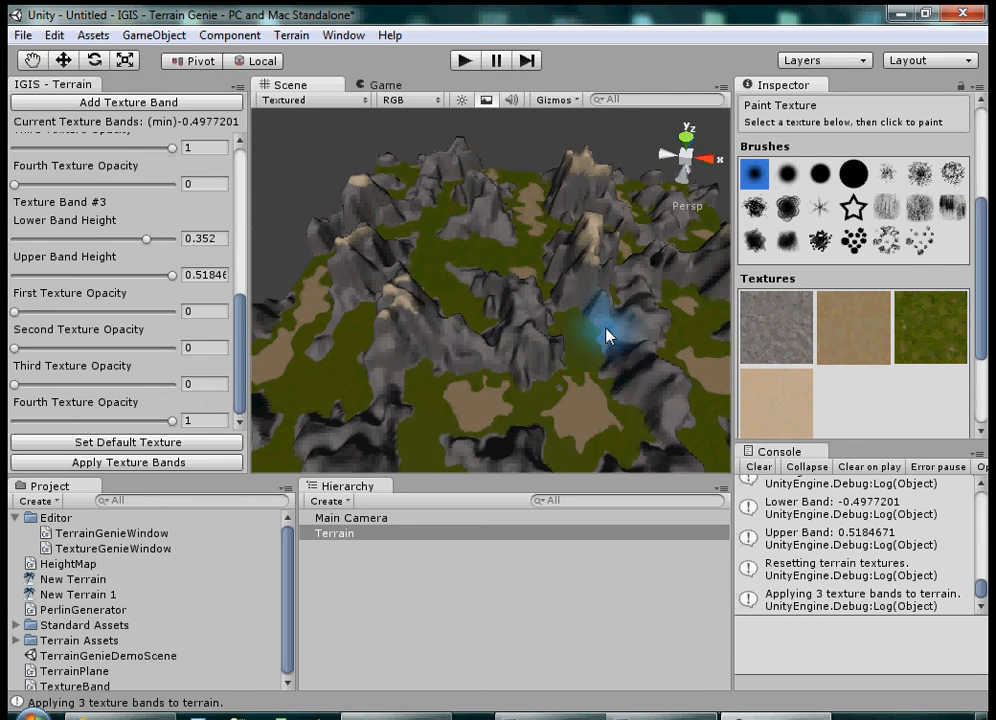
pyautogui.scroll(-2, 606, 331)
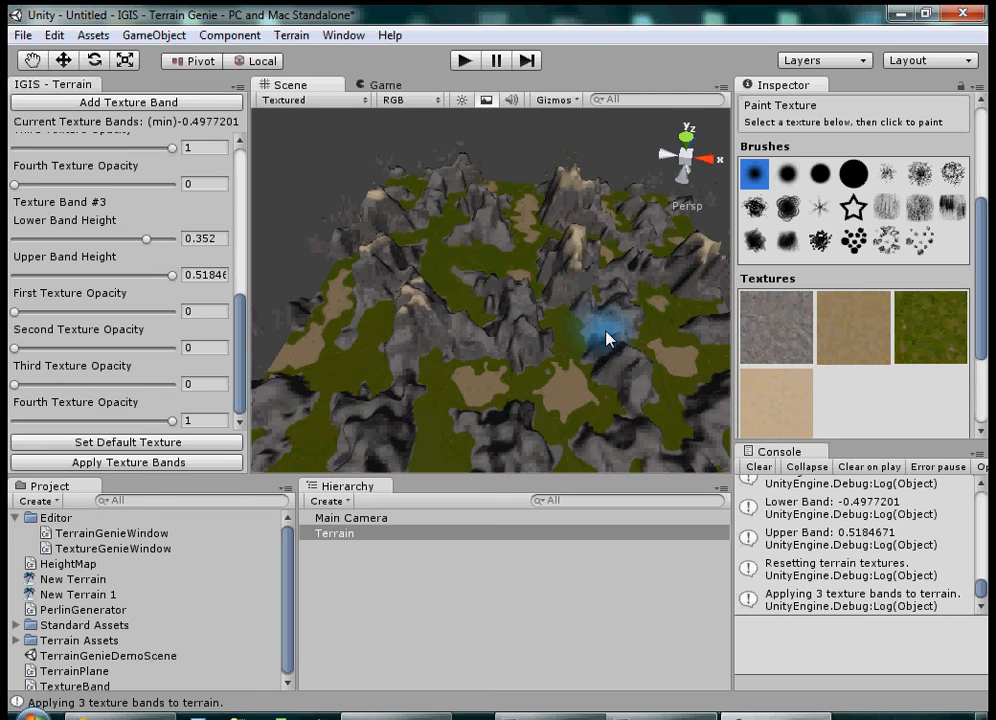
pyautogui.moveTo(606, 331)
pyautogui.mouseDown(button='middle')
pyautogui.moveTo(589, 276)
pyautogui.moveTo(562, 276)
pyautogui.moveTo(562, 322)
pyautogui.moveTo(589, 289)
pyautogui.moveTo(614, 355)
pyautogui.moveTo(560, 291)
pyautogui.moveTo(596, 327)
pyautogui.mouseUp(button='middle')
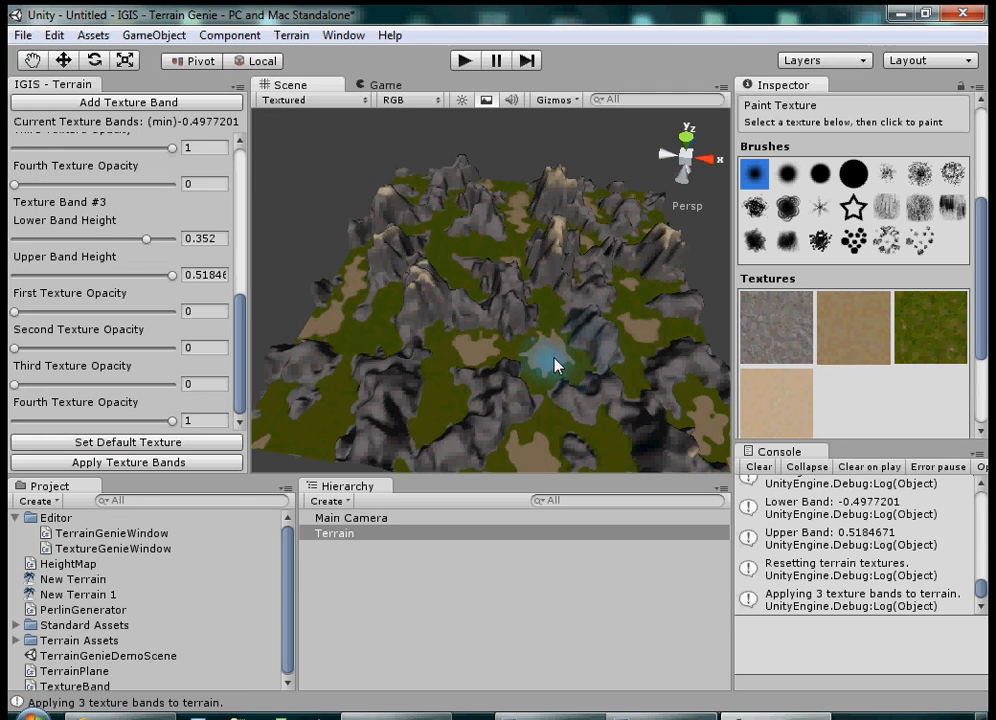
pyautogui.moveTo(554, 360); pyautogui.dragTo(538, 334, button='middle')
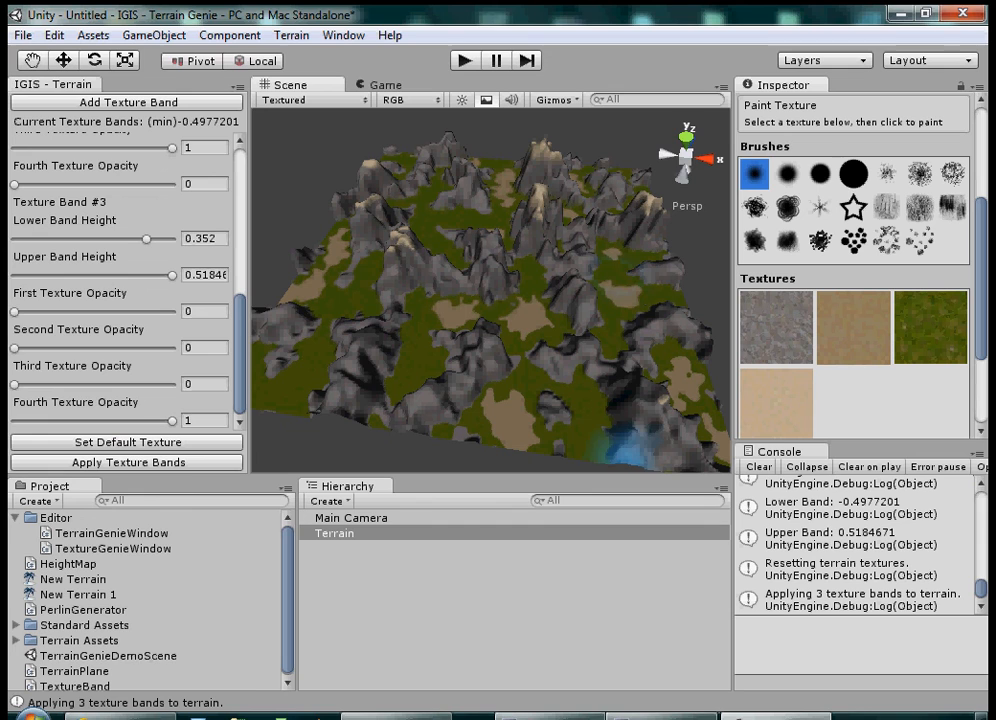
pyautogui.click(778, 716)
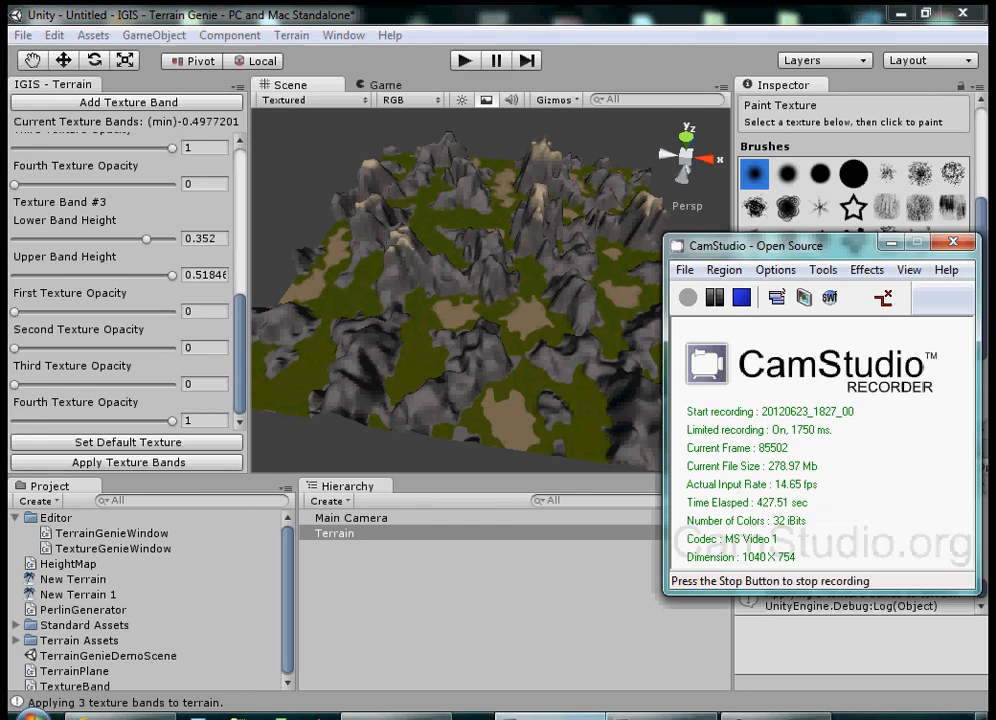